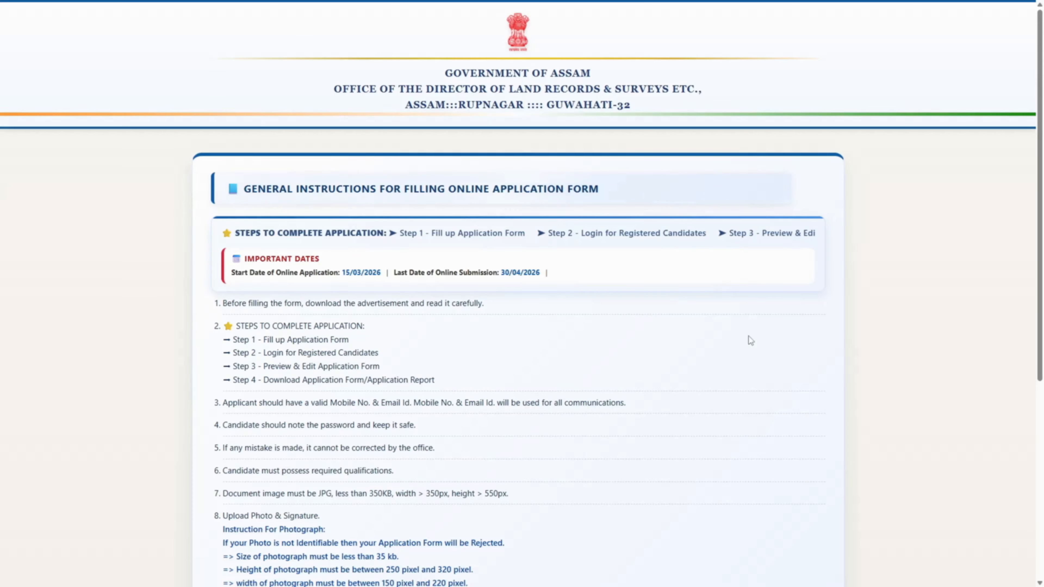
- Scroll to the end of the general instructions and continue to the blank application form
{"action": "scroll", "coordinate": [748, 336], "scroll_direction": "down", "scroll_amount": 5}
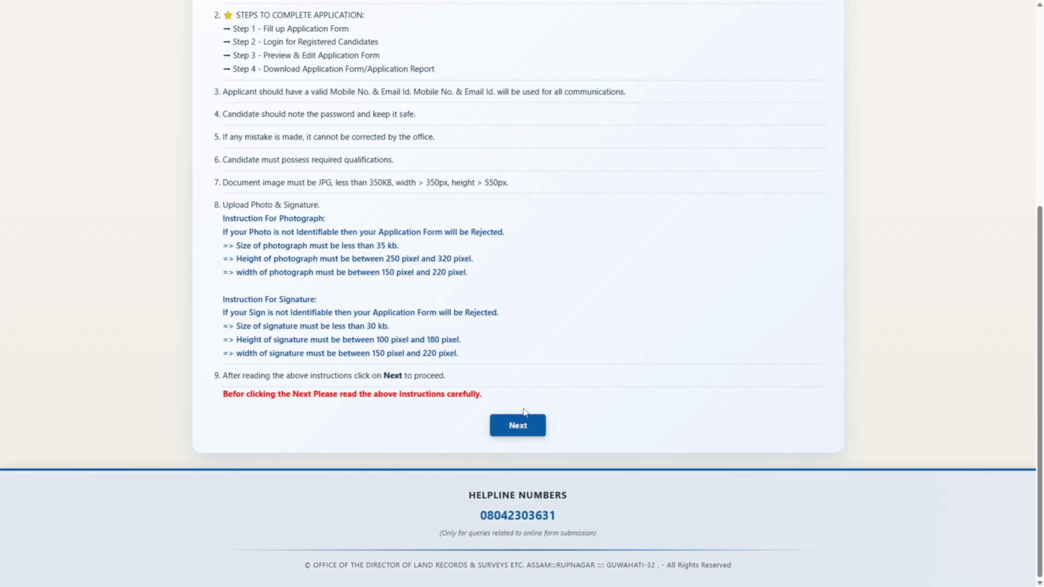
{"action": "left_click", "coordinate": [519, 428]}
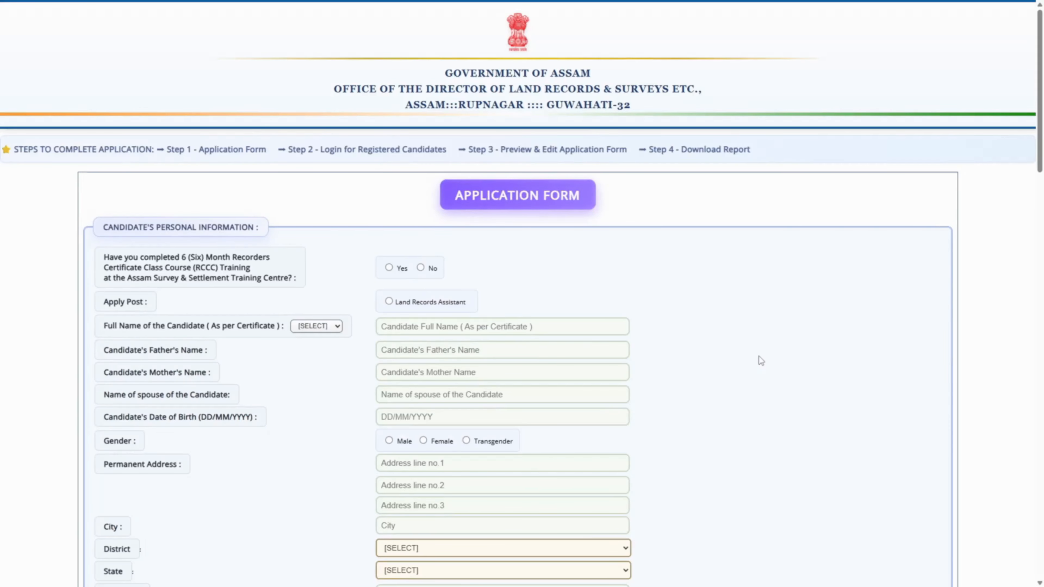
- Answer Yes to RCCC training and select the Land Records Assistant post
{"action": "scroll", "coordinate": [758, 356], "scroll_direction": "down", "scroll_amount": 4}
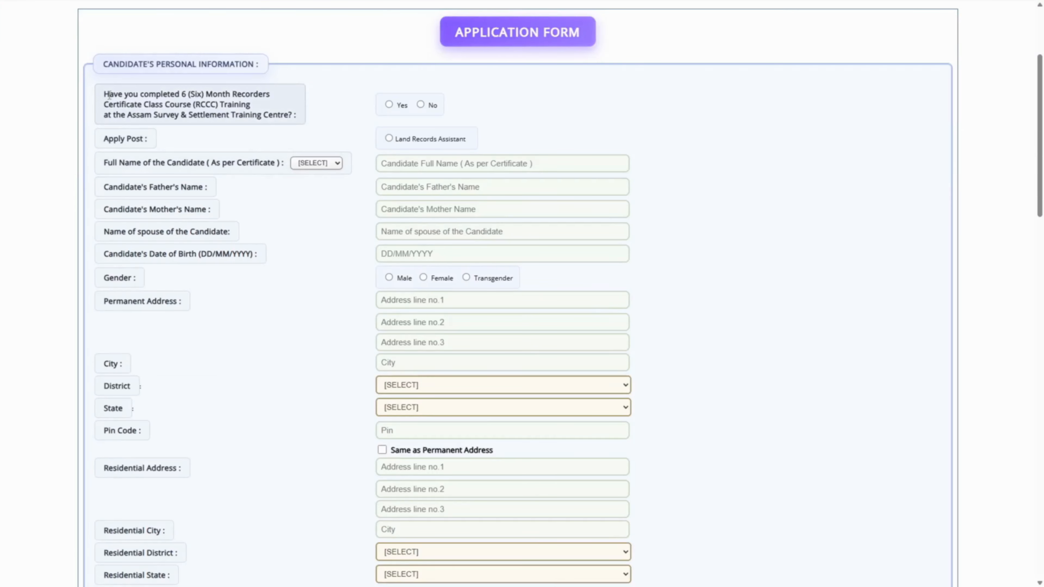
{"action": "left_click", "coordinate": [389, 105]}
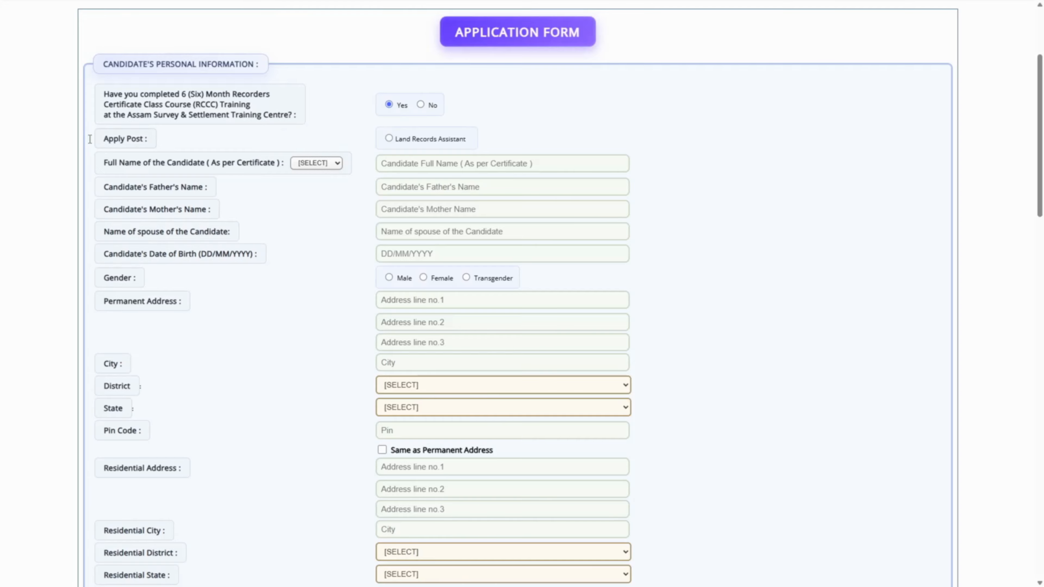
{"action": "left_click", "coordinate": [389, 139]}
- Choose the title Mr. and enter the candidate's full name
{"action": "left_click_drag", "start_coordinate": [102, 164], "coordinate": [276, 167]}
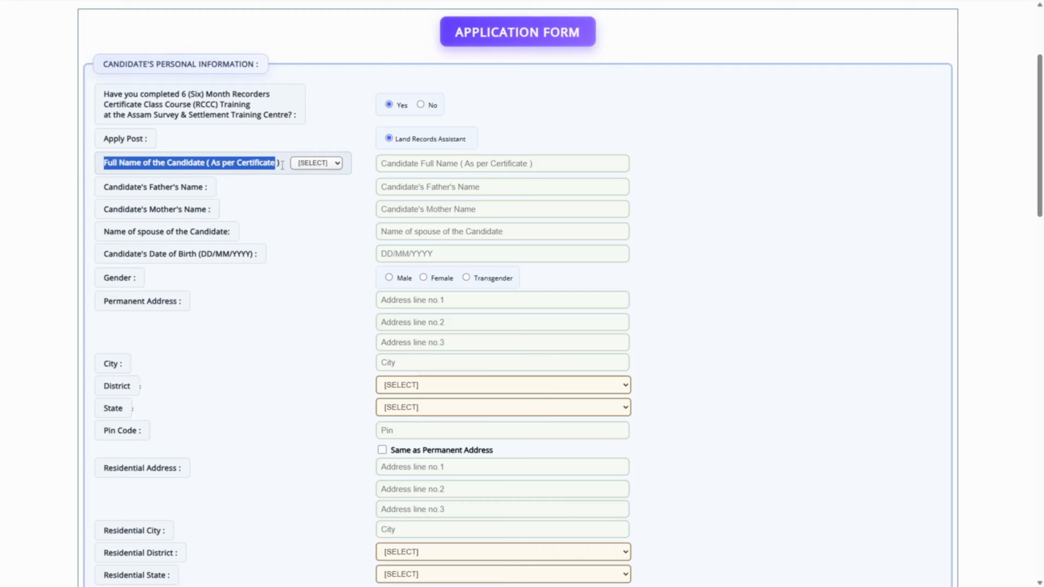
{"action": "left_click", "coordinate": [308, 164]}
{"action": "left_click", "coordinate": [305, 189]}
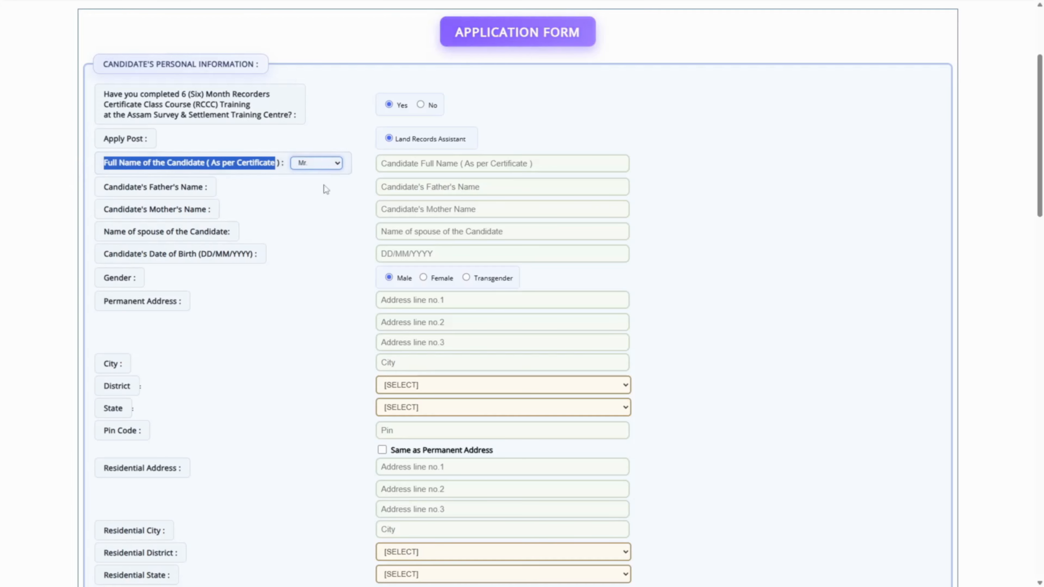
{"action": "left_click", "coordinate": [406, 168]}
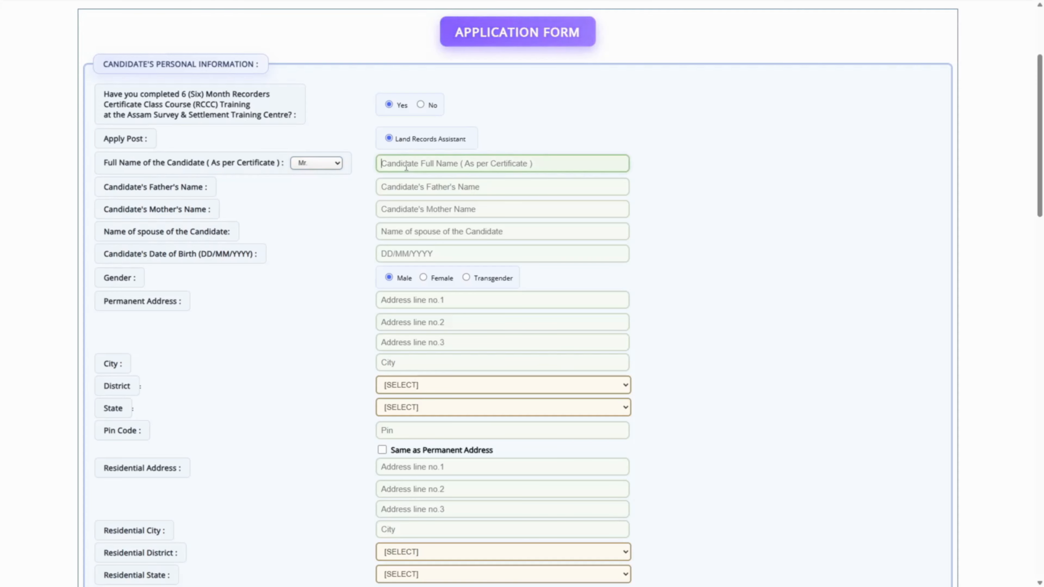
{"action": "type", "text": "••••"}
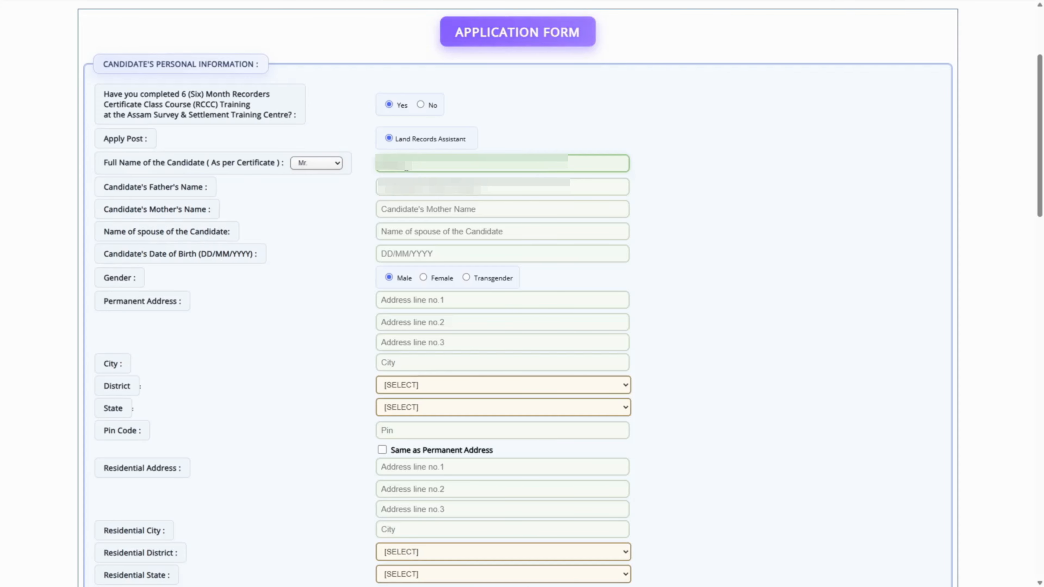
{"action": "type", "text": "•••"}
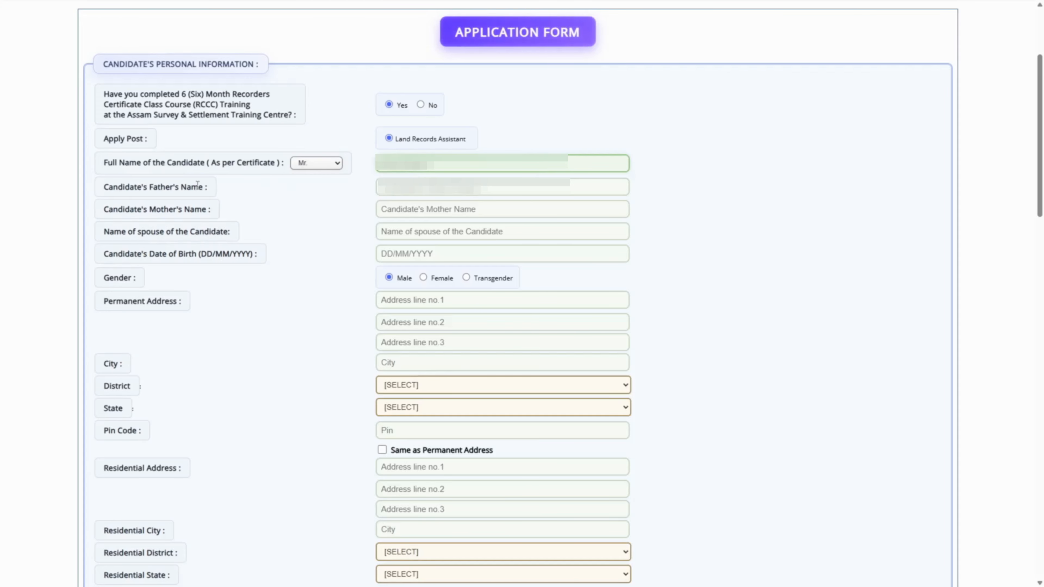
- Enter the father's and mother's names, leaving the spouse name blank
{"action": "left_click_drag", "start_coordinate": [104, 188], "coordinate": [260, 190]}
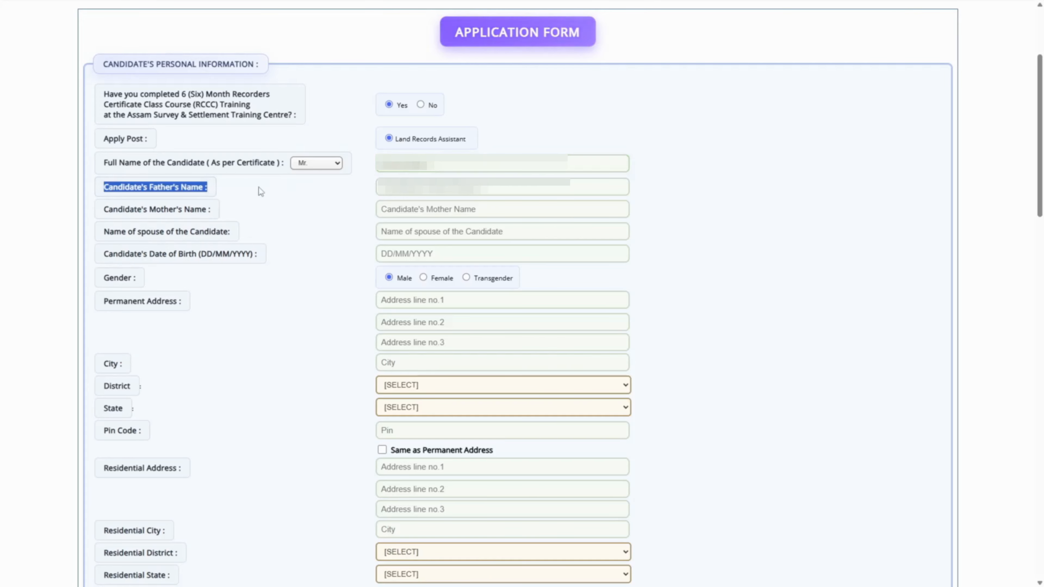
{"action": "left_click", "coordinate": [473, 188]}
{"action": "type", "text": "••"}
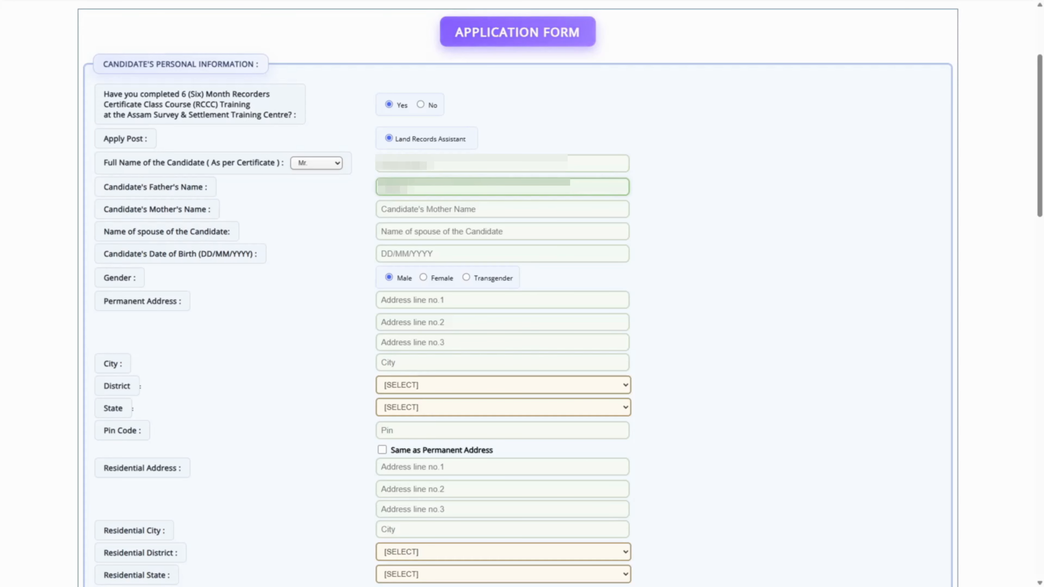
{"action": "type", "text": "••••"}
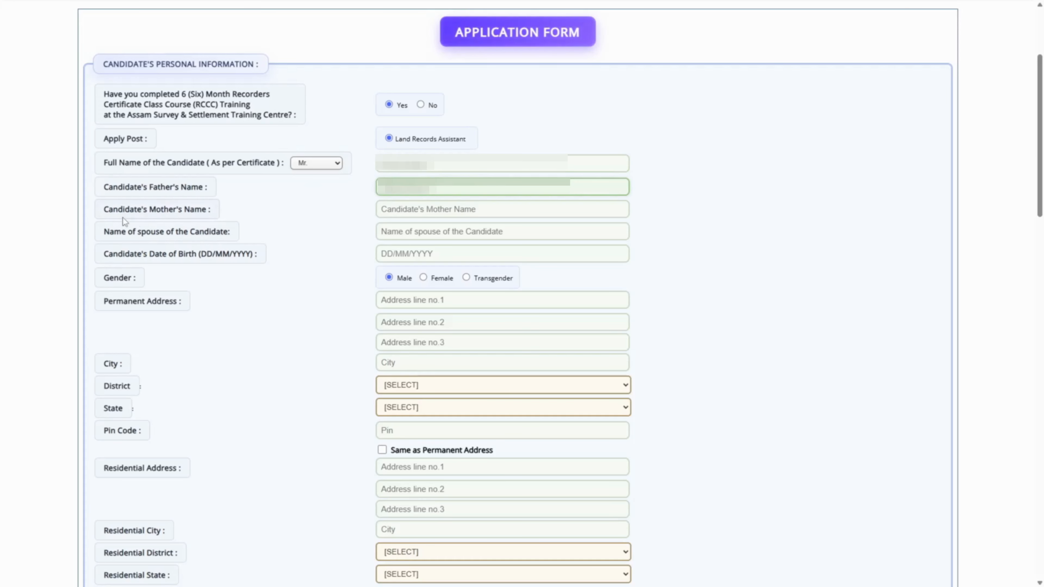
{"action": "left_click_drag", "start_coordinate": [106, 212], "coordinate": [215, 211]}
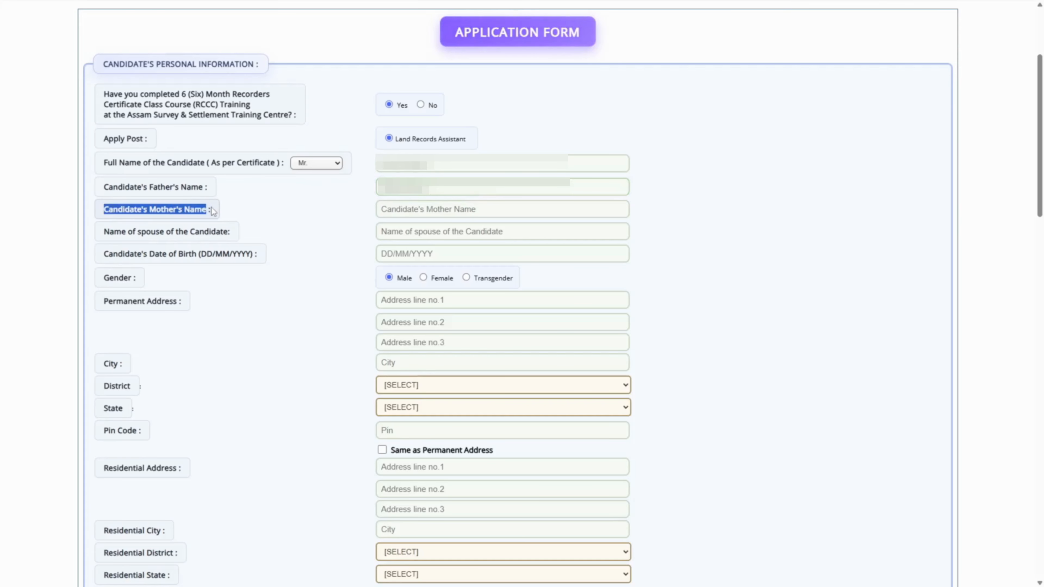
{"action": "left_click", "coordinate": [408, 211]}
{"action": "type", "text": "•••••"}
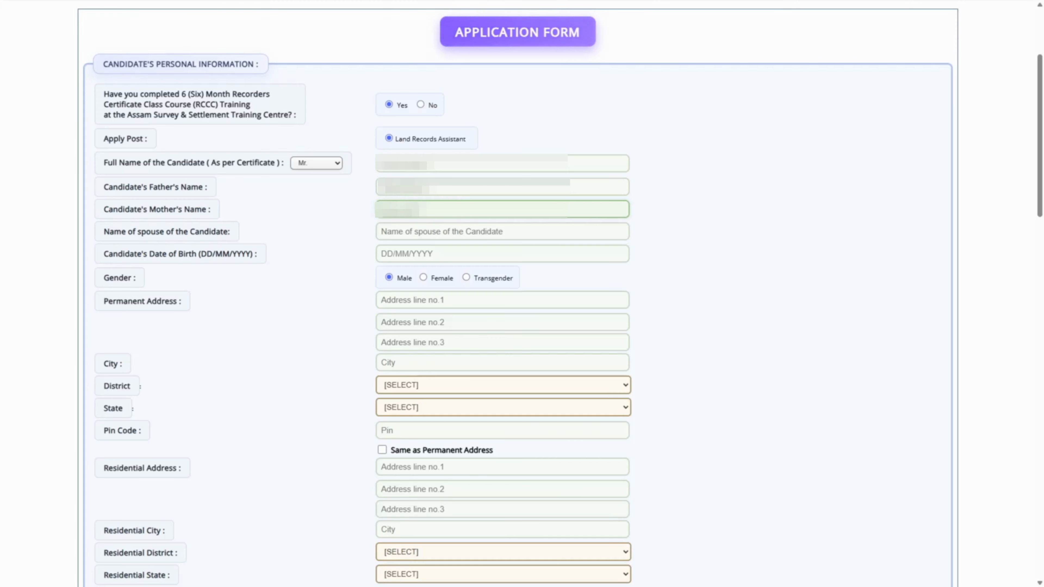
{"action": "left_click", "coordinate": [336, 216]}
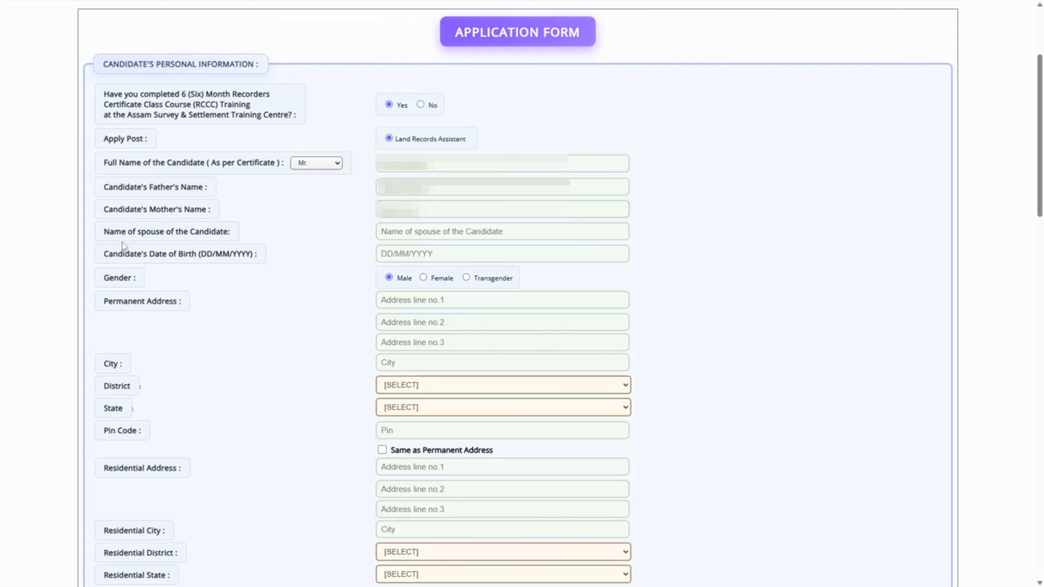
{"action": "left_click_drag", "start_coordinate": [104, 232], "coordinate": [233, 233]}
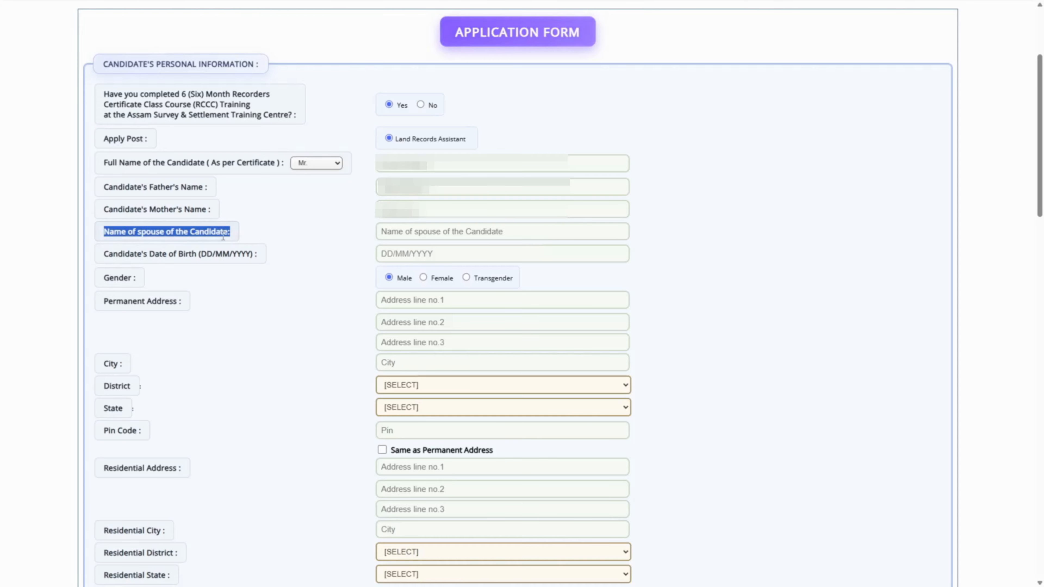
{"action": "left_click", "coordinate": [467, 231]}
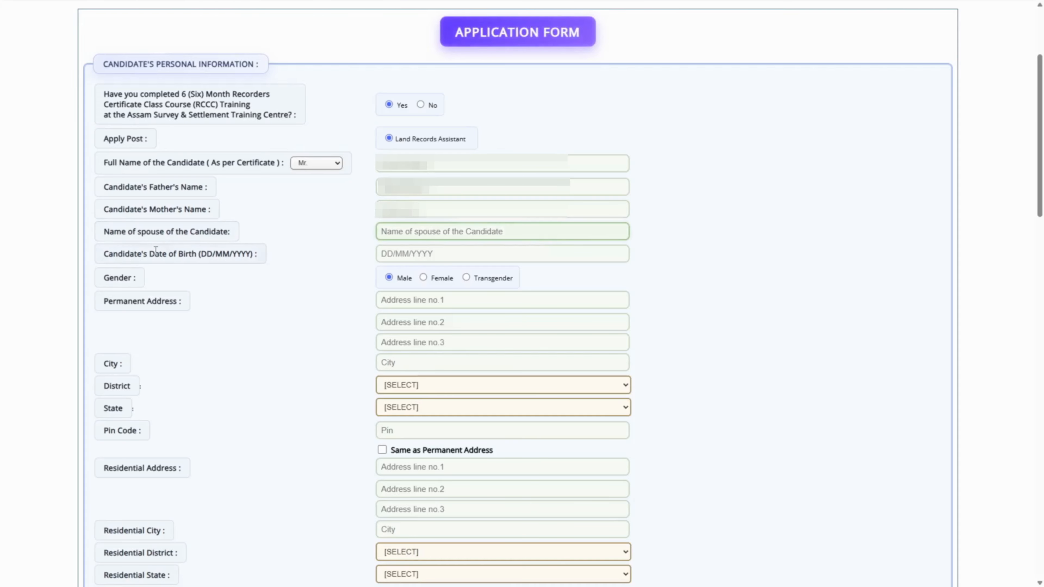
{"action": "left_click_drag", "start_coordinate": [104, 253], "coordinate": [251, 254]}
{"action": "left_click", "coordinate": [391, 254]}
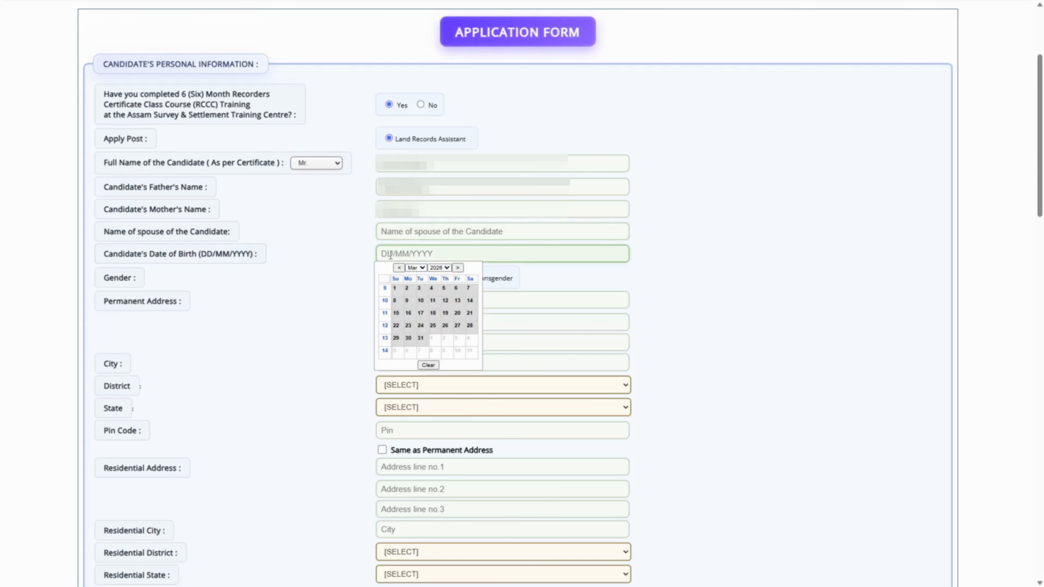
{"action": "left_click", "coordinate": [443, 268]}
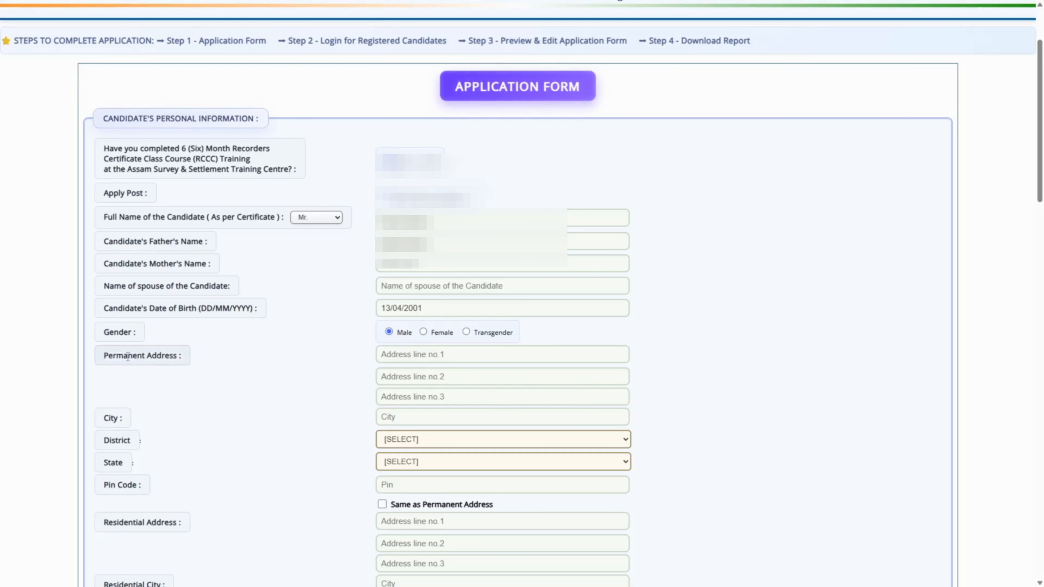
{"action": "scroll", "coordinate": [365, 333], "scroll_direction": "down", "scroll_amount": 5}
{"action": "scroll", "coordinate": [103, 168], "scroll_direction": "up", "scroll_amount": 1}
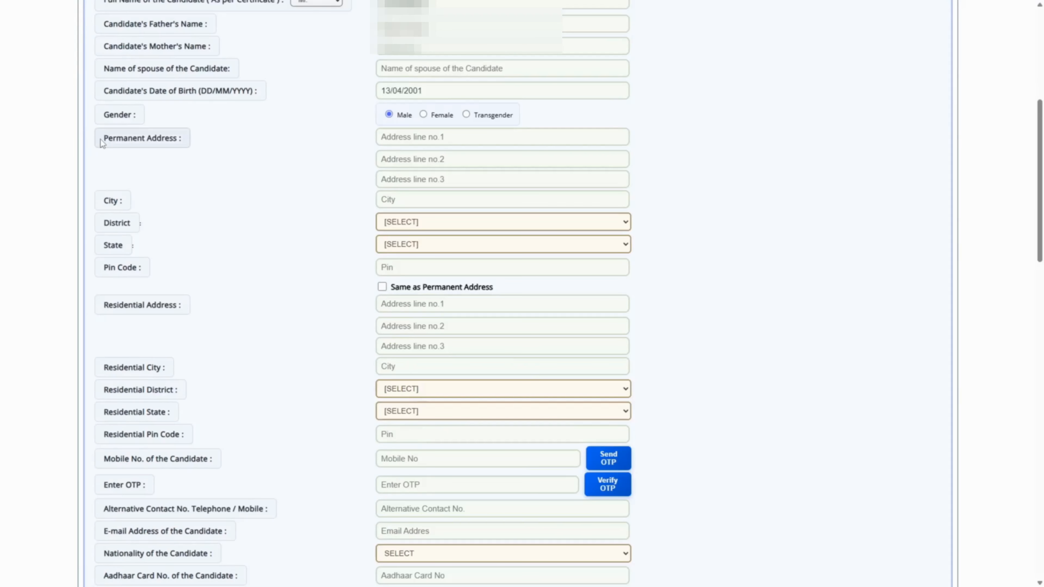
- Enter 'Village' and 'Police Station' as the permanent address lines
{"action": "left_click_drag", "start_coordinate": [100, 138], "coordinate": [194, 140]}
{"action": "left_click", "coordinate": [402, 140]}
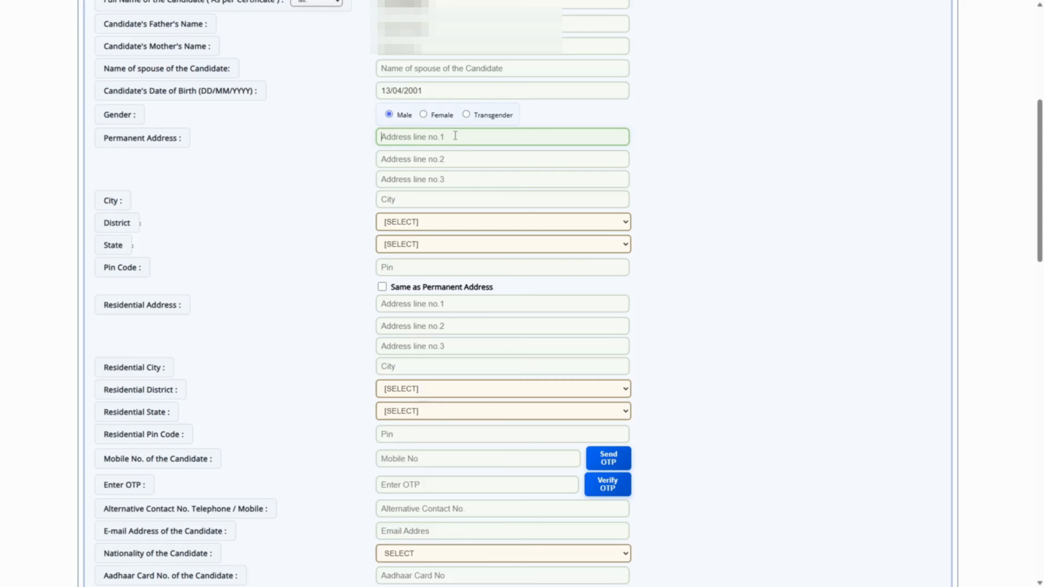
{"action": "type", "text": "CV"}
{"action": "key", "text": "BackSpace"}
{"action": "type", "text": "Village"}
{"action": "key", "text": "Tab"}
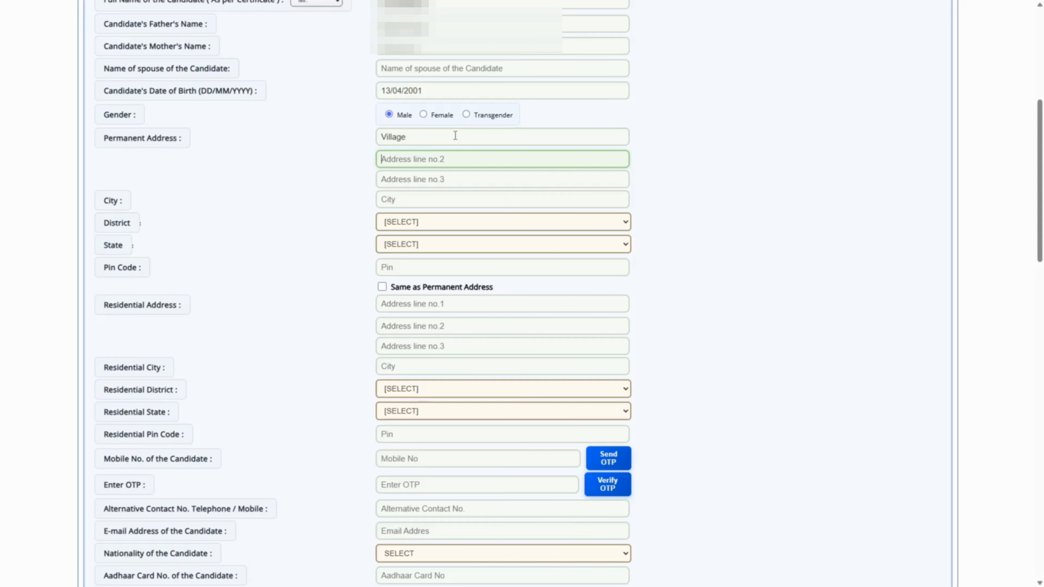
{"action": "type", "text": "Police Station"}
{"action": "key", "text": "Tab"}
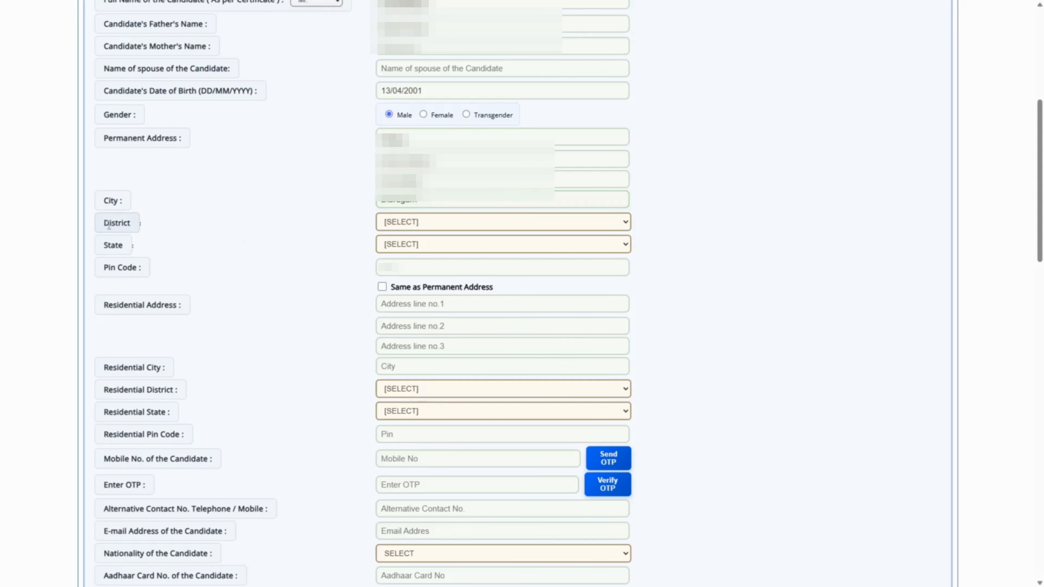
- Choose district 11-DIBRUGARH and state Assam, then copy it to the residential address
{"action": "left_click_drag", "start_coordinate": [105, 225], "coordinate": [135, 229]}
{"action": "left_click", "coordinate": [401, 224]}
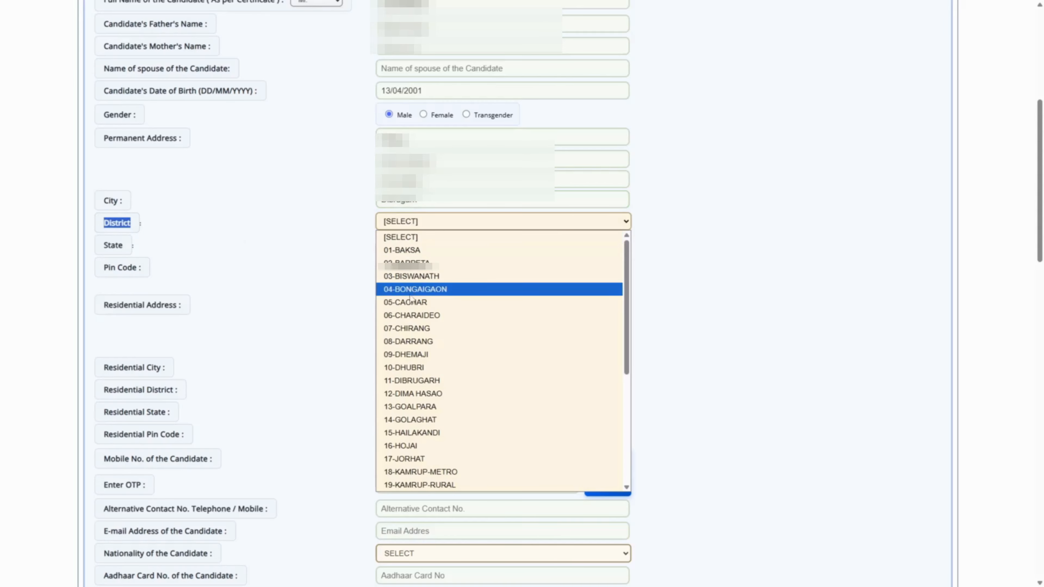
{"action": "left_click", "coordinate": [432, 382]}
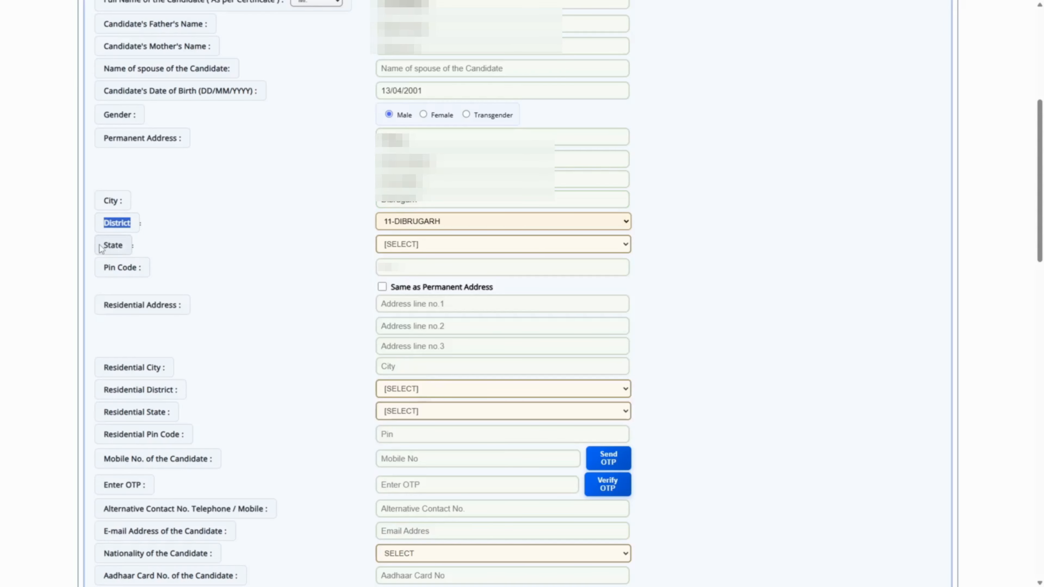
{"action": "left_click_drag", "start_coordinate": [103, 246], "coordinate": [264, 243]}
{"action": "left_click", "coordinate": [399, 234]}
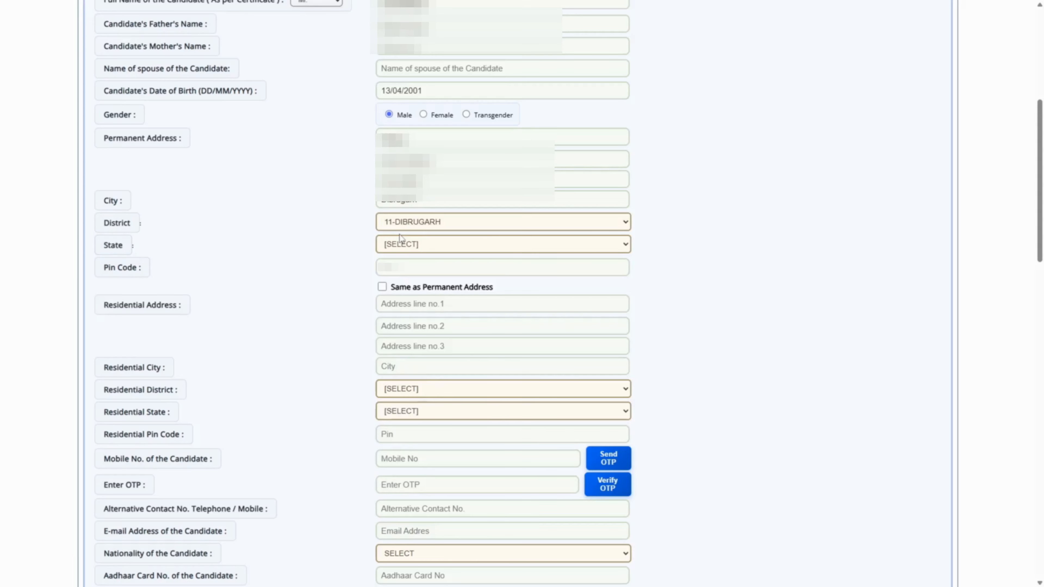
{"action": "left_click", "coordinate": [404, 247]}
{"action": "left_click", "coordinate": [419, 273]}
{"action": "left_click_drag", "start_coordinate": [494, 287], "coordinate": [393, 293]}
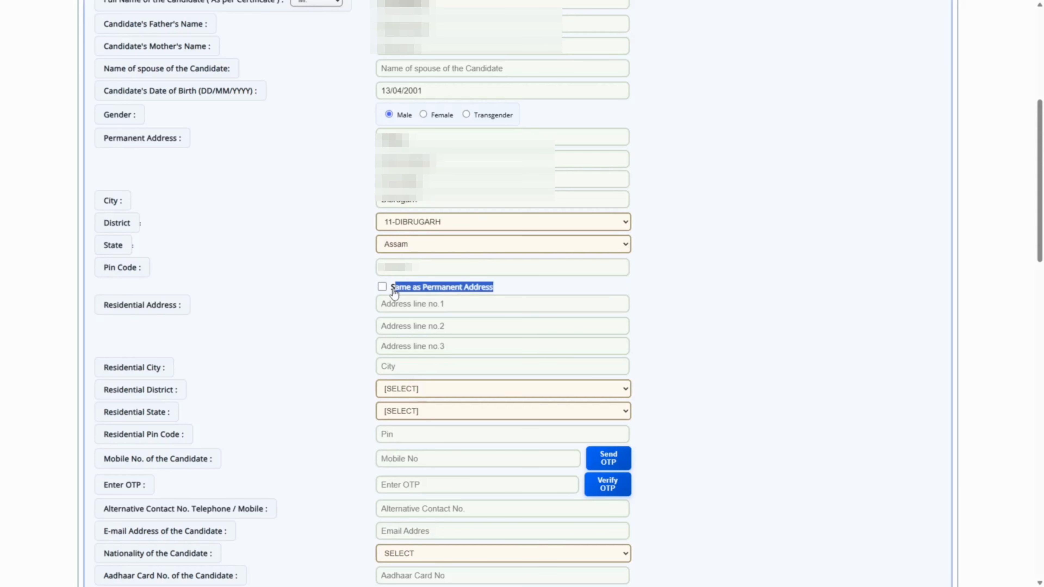
{"action": "left_click", "coordinate": [382, 287]}
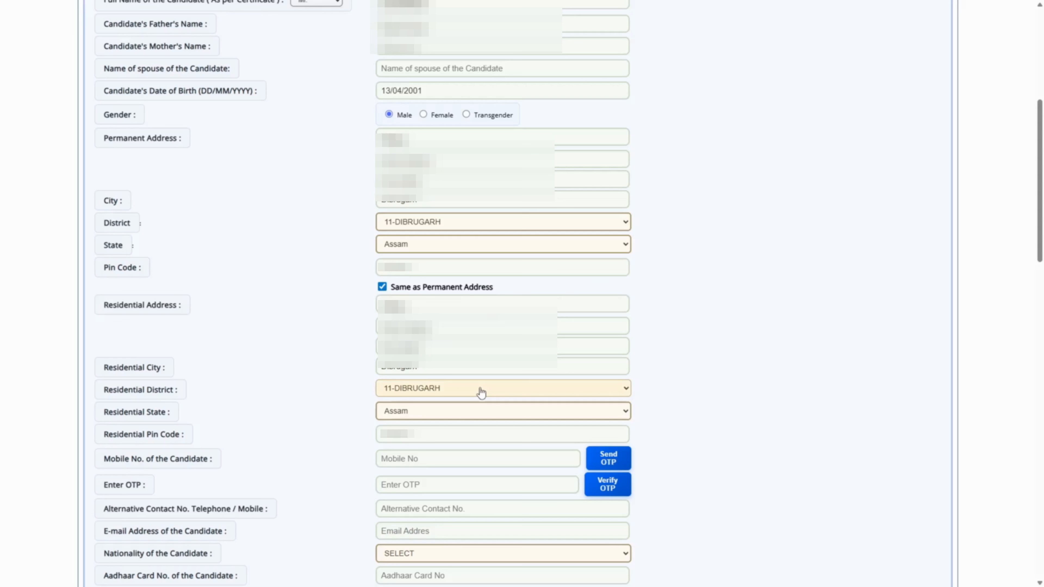
- Enter the candidate's mobile number, request an OTP, and verify it with the received code
{"action": "scroll", "coordinate": [481, 393], "scroll_direction": "down", "scroll_amount": 8}
{"action": "left_click_drag", "start_coordinate": [104, 78], "coordinate": [207, 78]}
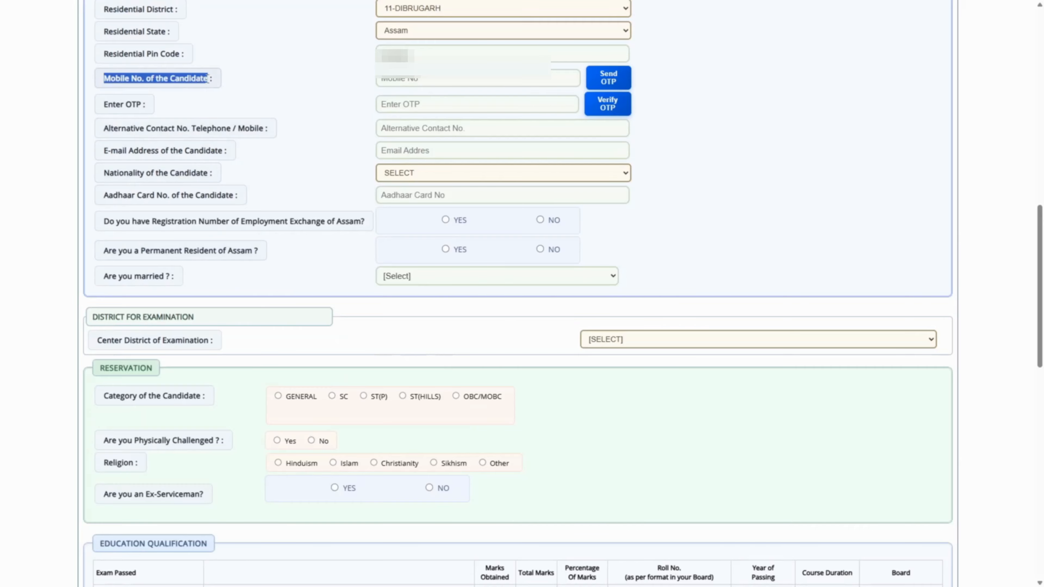
{"action": "left_click", "coordinate": [448, 80]}
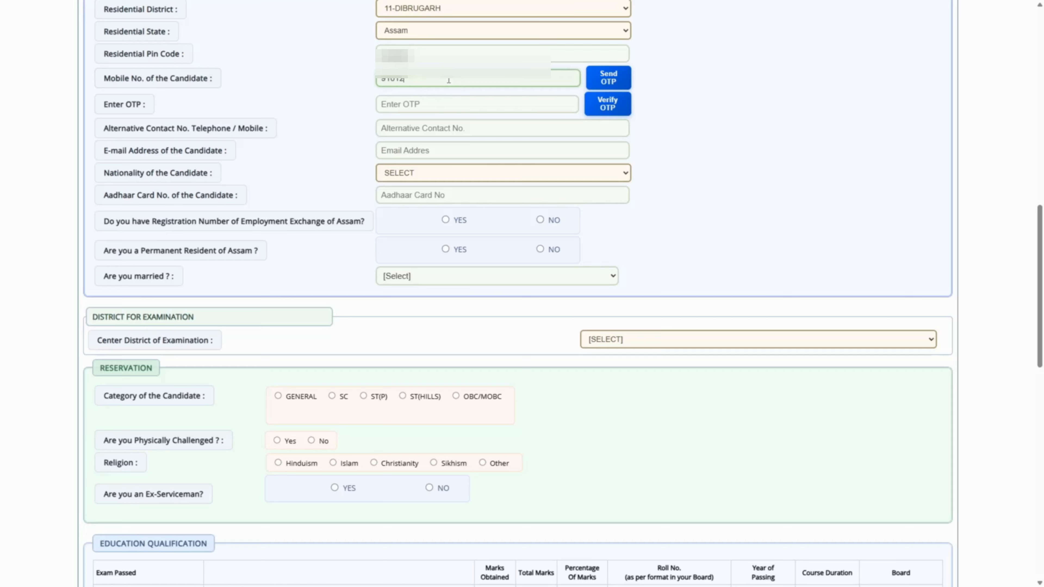
{"action": "left_click", "coordinate": [608, 77]}
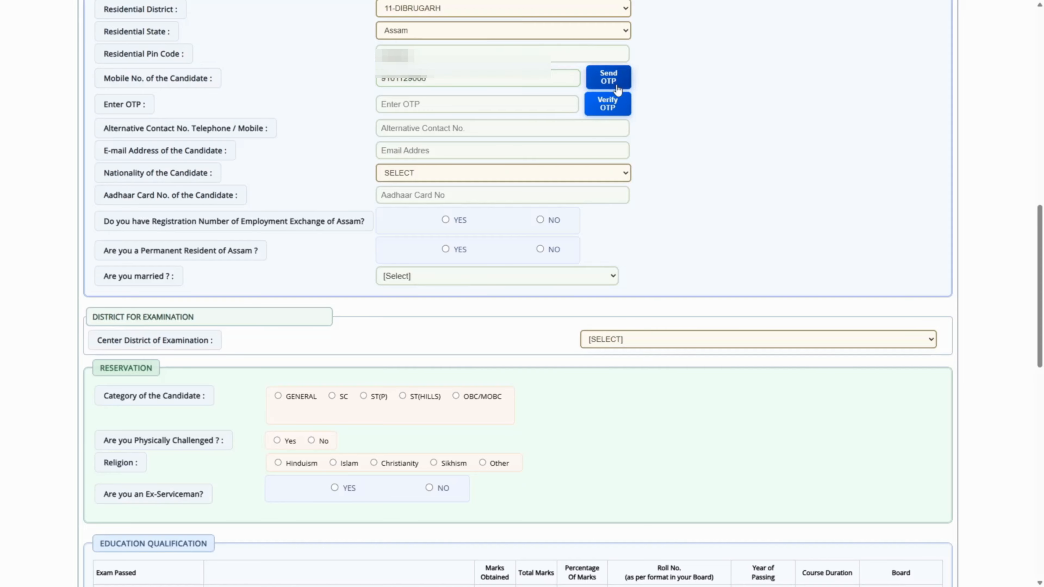
{"action": "key", "text": "Return"}
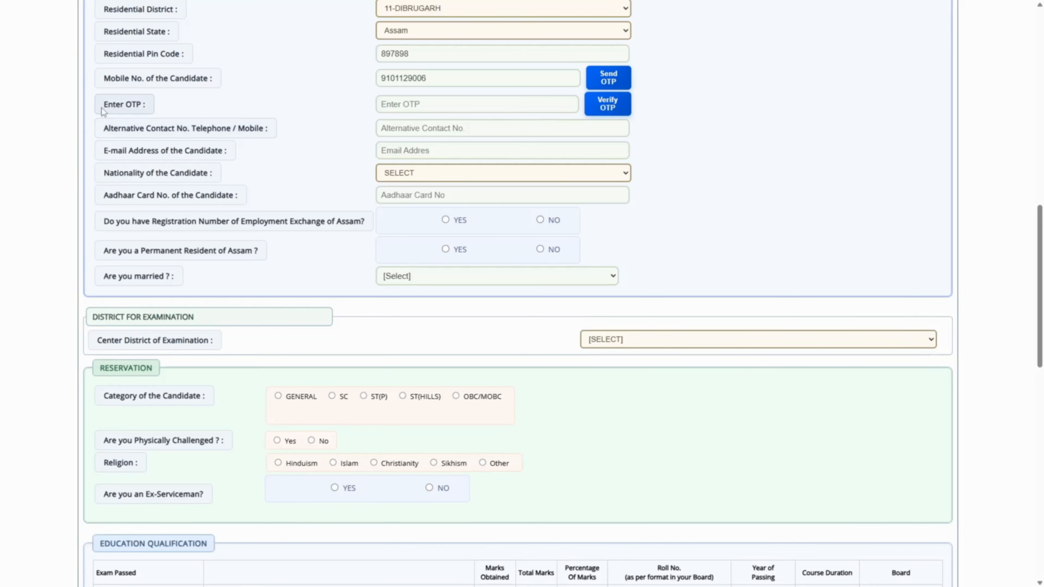
{"action": "left_click_drag", "start_coordinate": [102, 105], "coordinate": [148, 105]}
{"action": "left_click", "coordinate": [388, 106]}
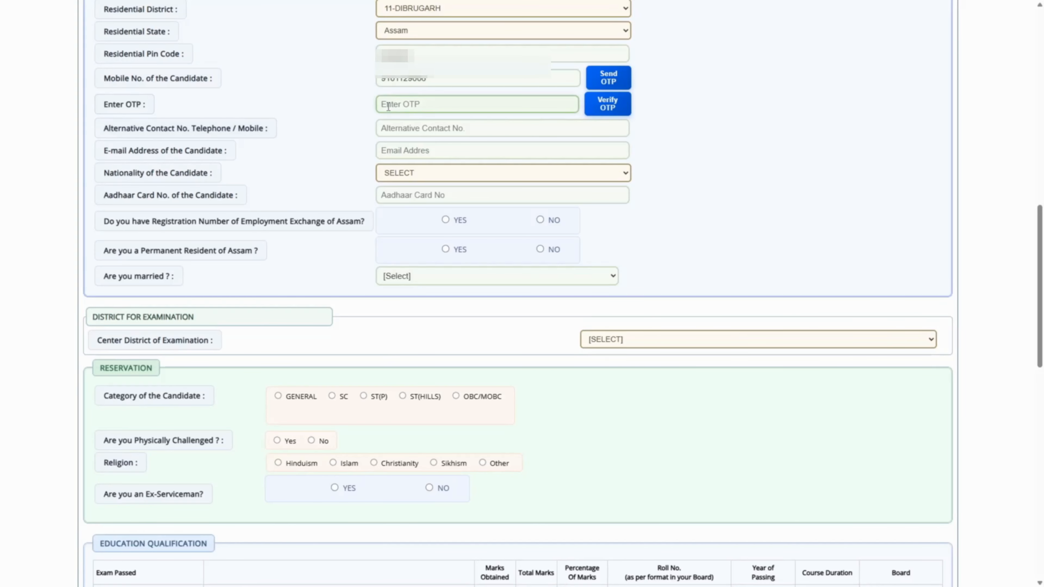
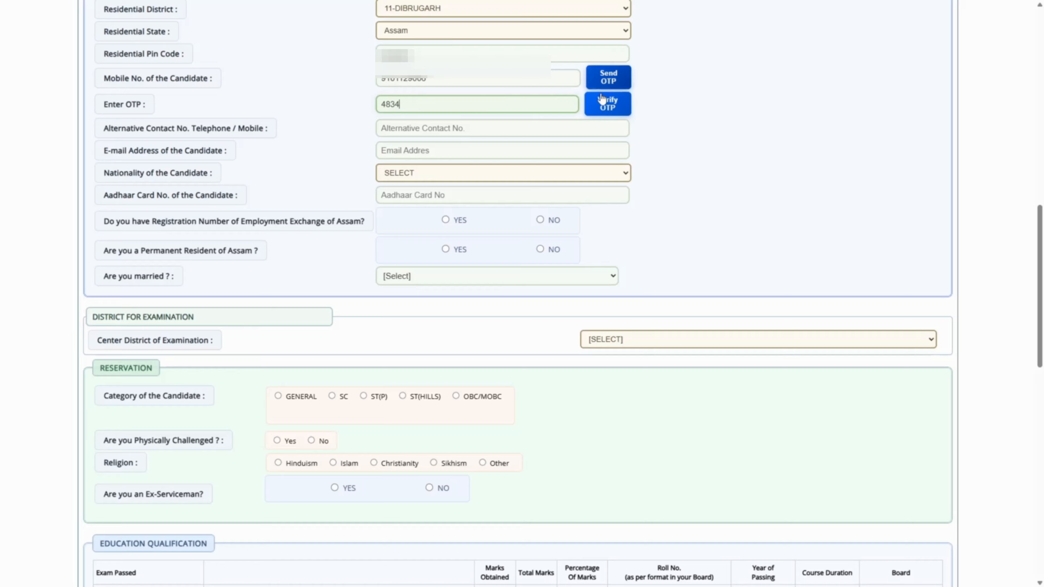
{"action": "left_click", "coordinate": [604, 103]}
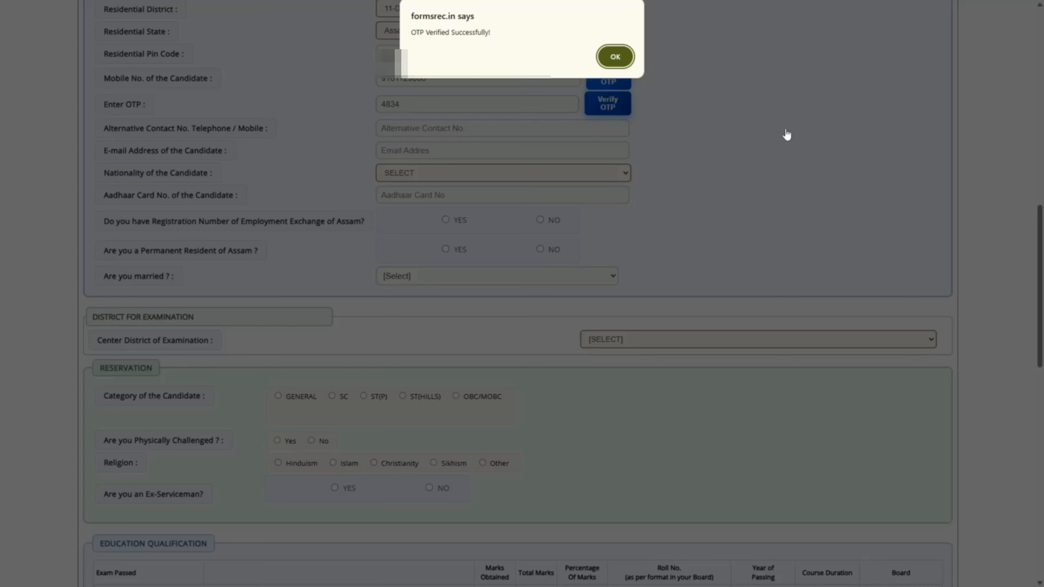
{"action": "left_click", "coordinate": [615, 57]}
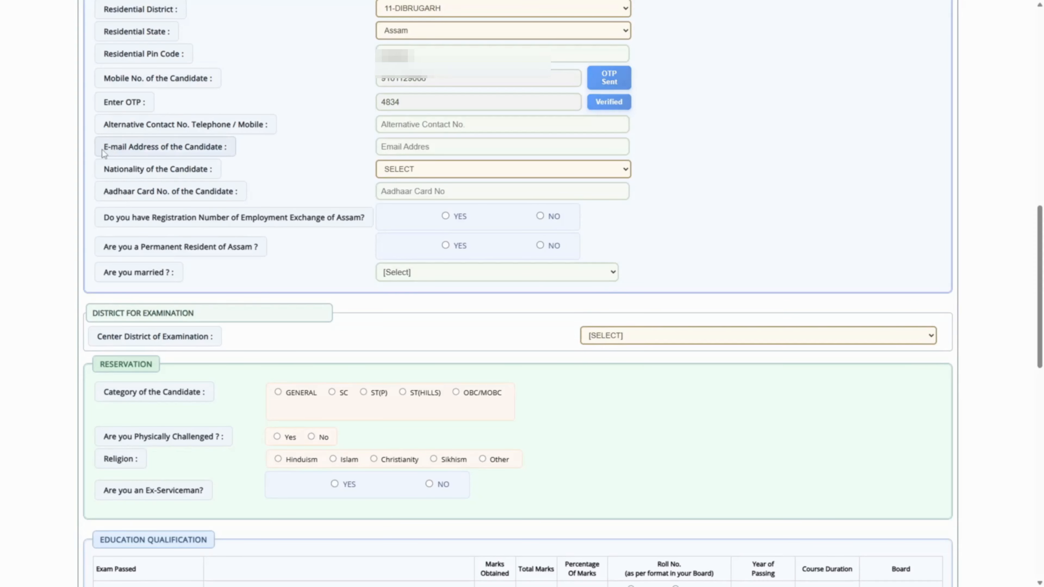
- Paste in the candidate's e-mail address and set nationality to INDIAN
{"action": "left_click_drag", "start_coordinate": [103, 151], "coordinate": [226, 150]}
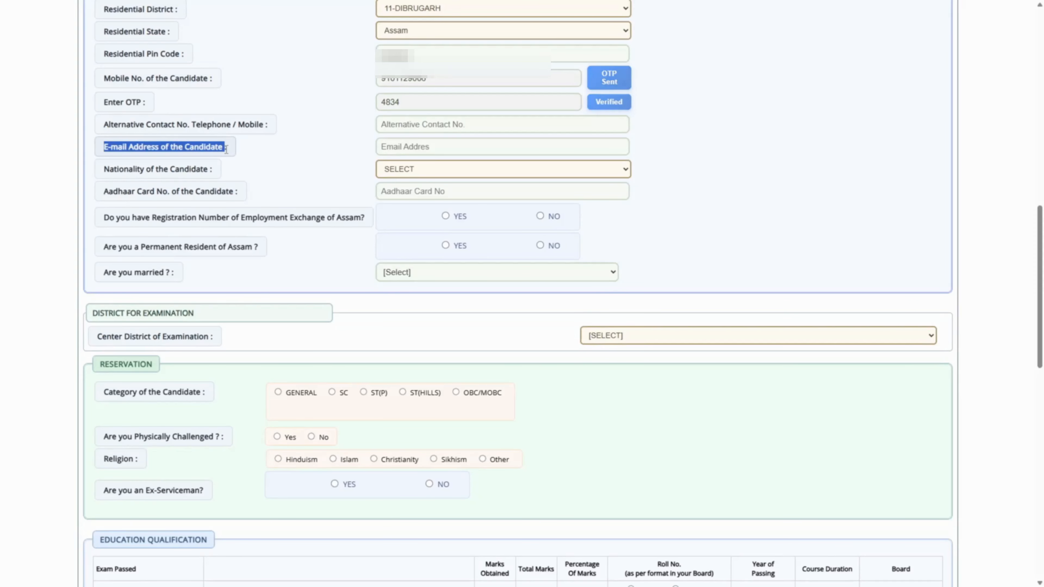
{"action": "left_click", "coordinate": [453, 152]}
{"action": "key", "text": "ctrl+v"}
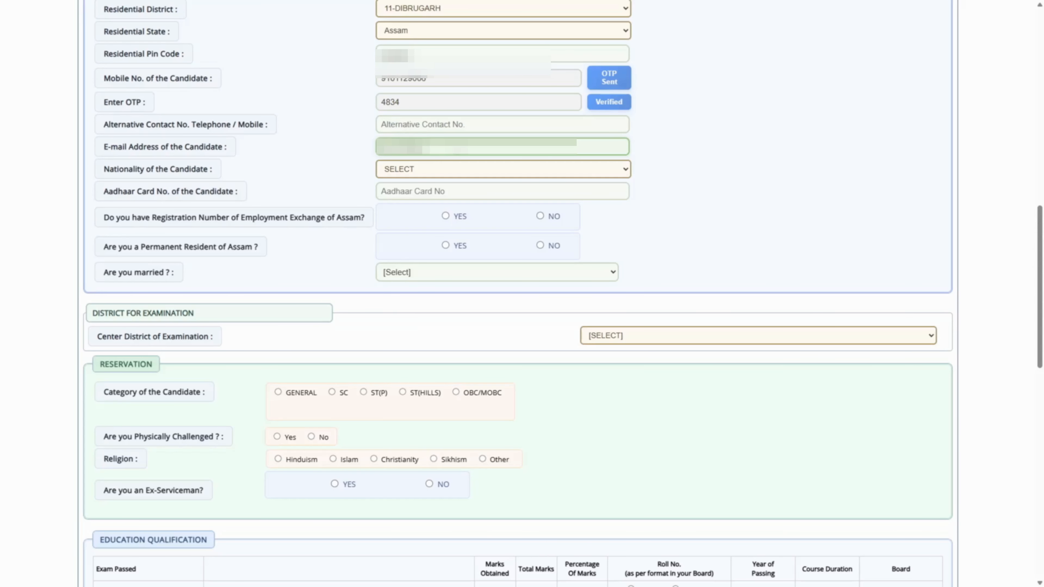
{"action": "left_click_drag", "start_coordinate": [103, 169], "coordinate": [235, 173]}
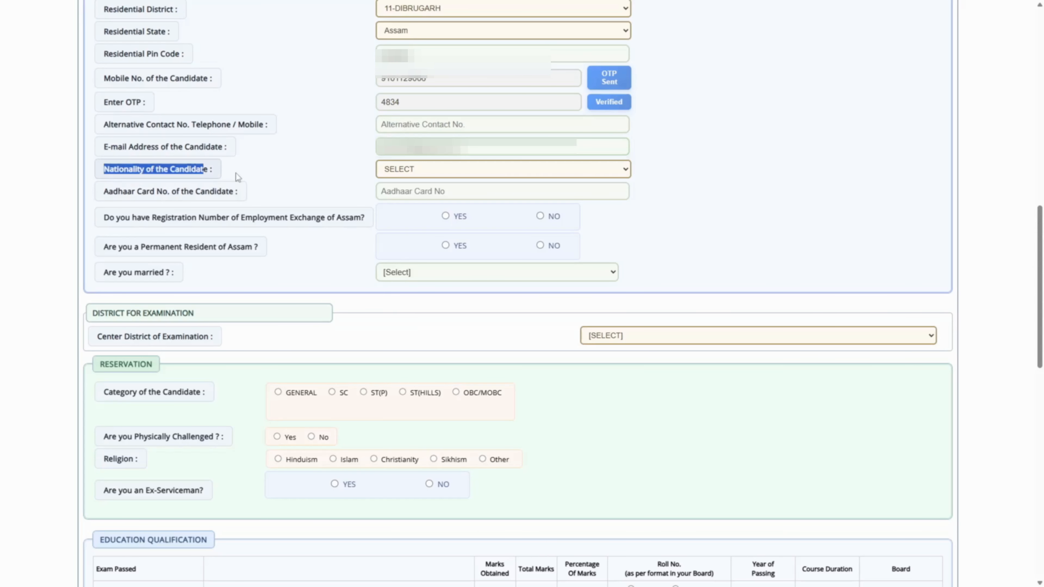
{"action": "left_click", "coordinate": [385, 174]}
{"action": "left_click", "coordinate": [387, 199]}
{"action": "left_click", "coordinate": [322, 181]}
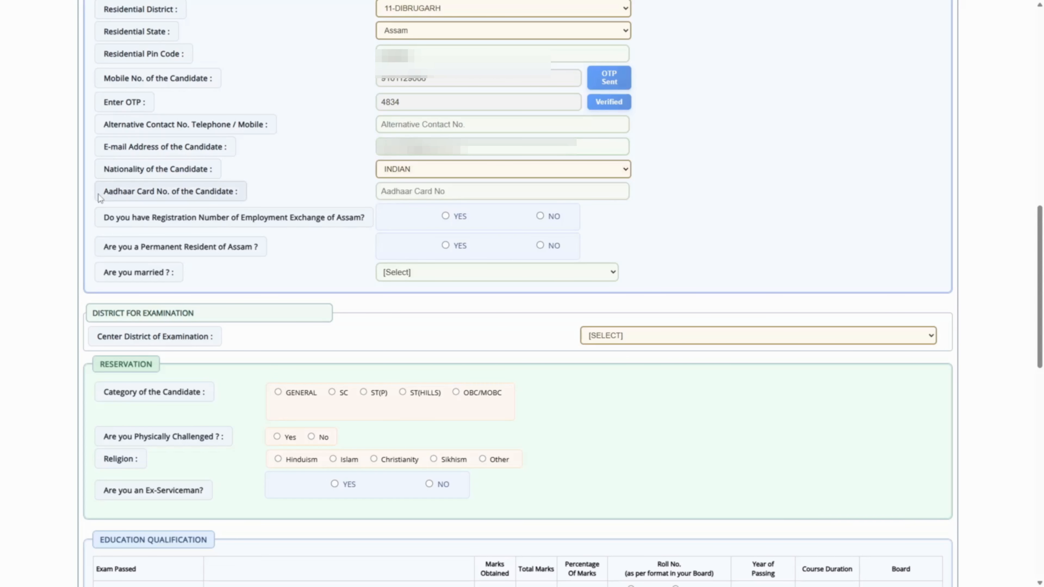
- Fill in the Aadhaar number and answer Yes with the Employment Exchange registration number
{"action": "left_click_drag", "start_coordinate": [99, 197], "coordinate": [243, 199]}
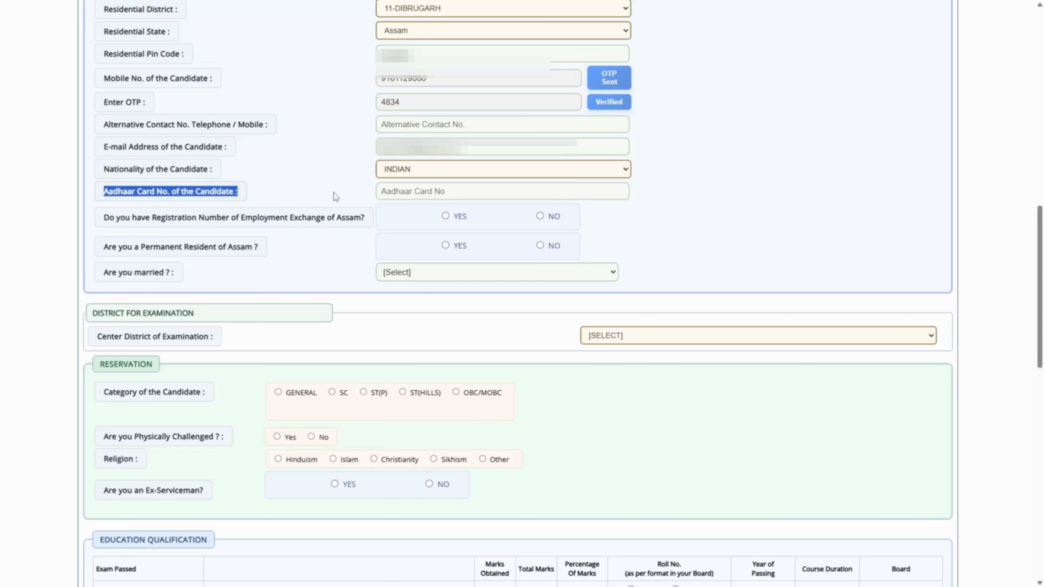
{"action": "left_click", "coordinate": [415, 191]}
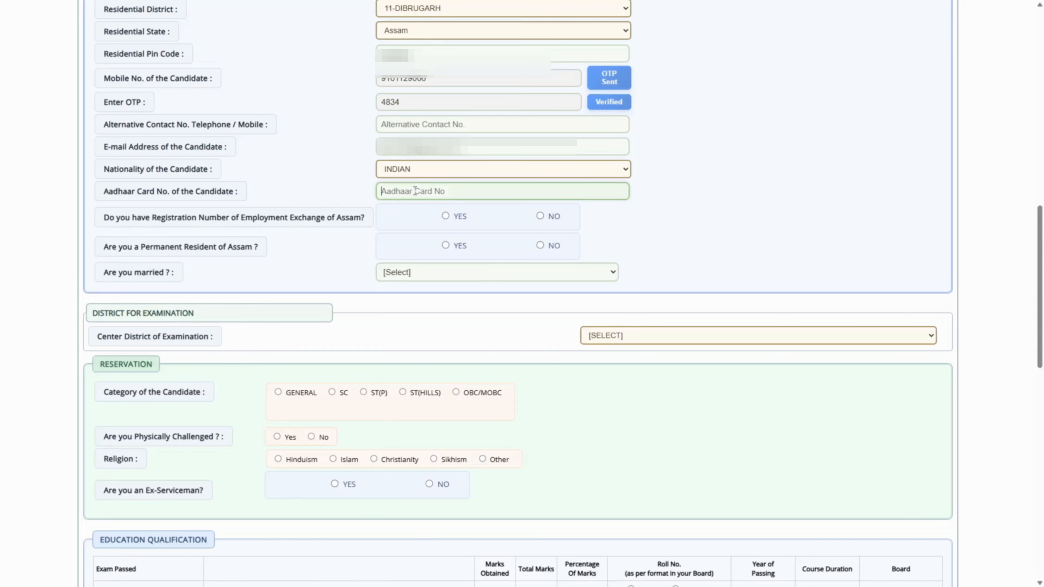
{"action": "key", "text": "ctrl+v"}
{"action": "type", "text": "????????"}
{"action": "left_click_drag", "start_coordinate": [103, 217], "coordinate": [362, 216]}
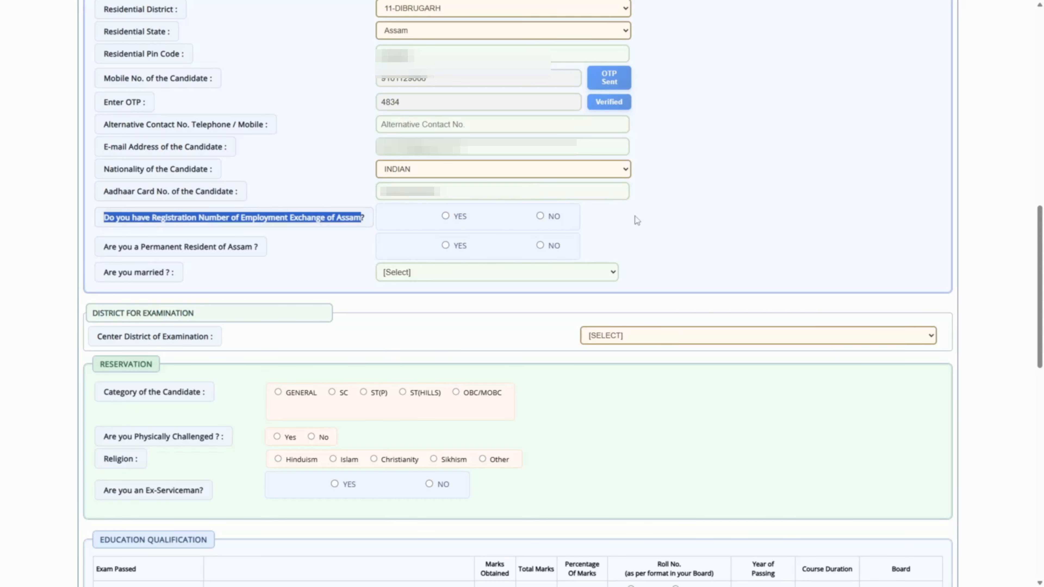
{"action": "left_click", "coordinate": [459, 223]}
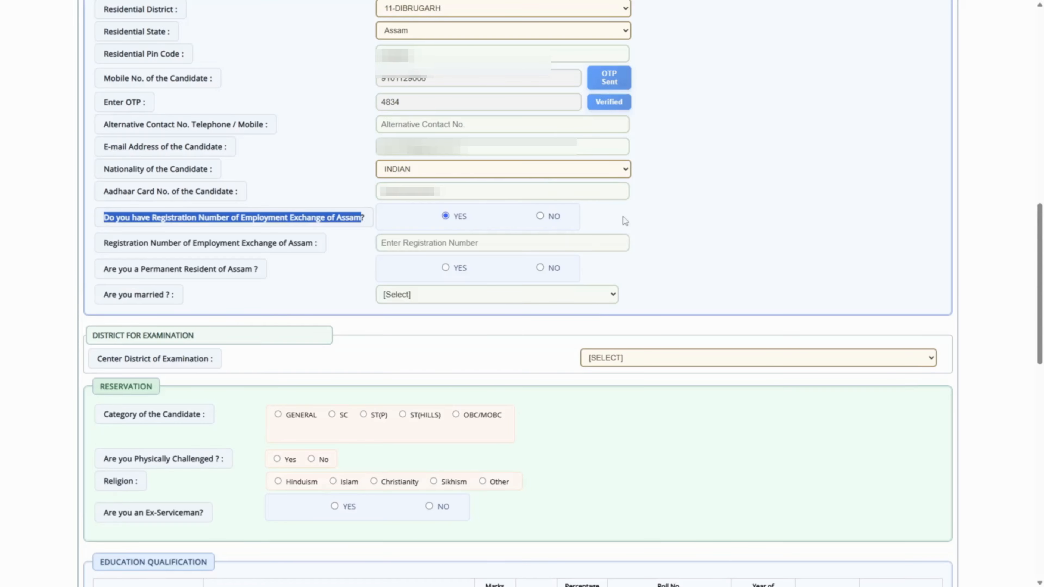
{"action": "left_click", "coordinate": [594, 234]}
{"action": "left_click_drag", "start_coordinate": [104, 247], "coordinate": [378, 250]}
{"action": "left_click", "coordinate": [428, 246]}
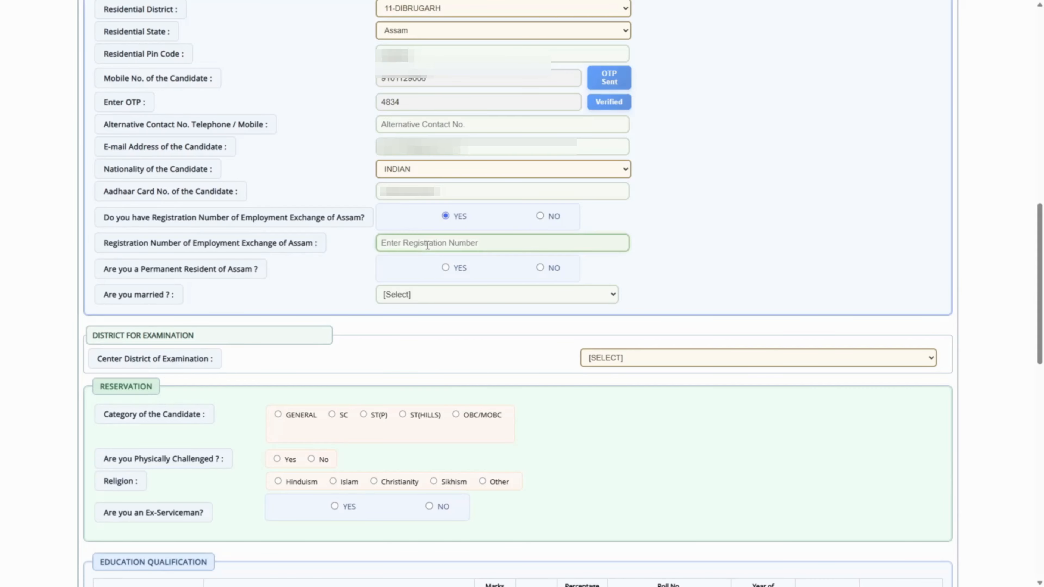
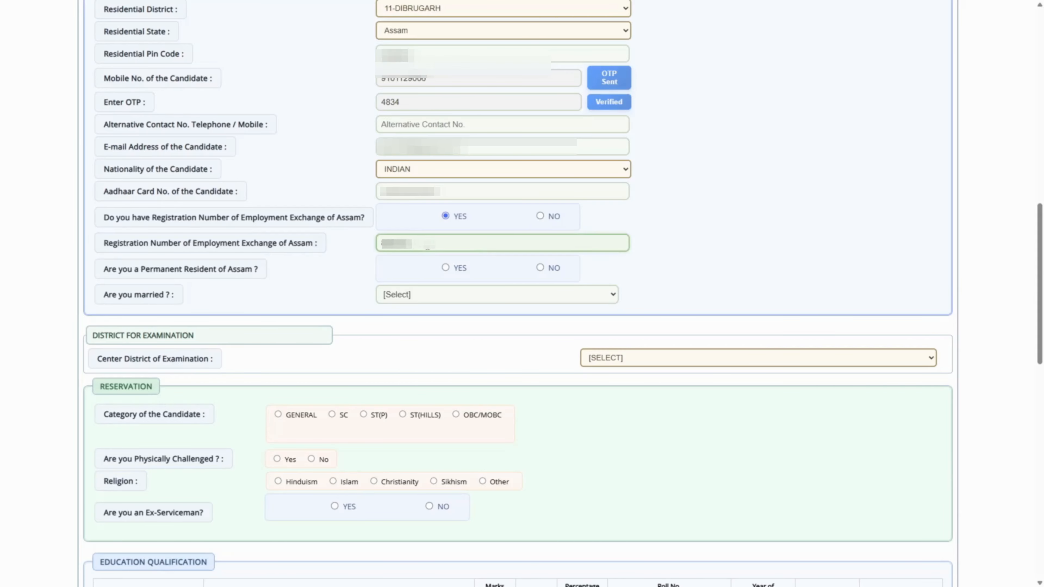
- Answer YES to permanent resident of Assam and NO to married
{"action": "left_click_drag", "start_coordinate": [165, 272], "coordinate": [262, 270]}
{"action": "left_click", "coordinate": [446, 268]}
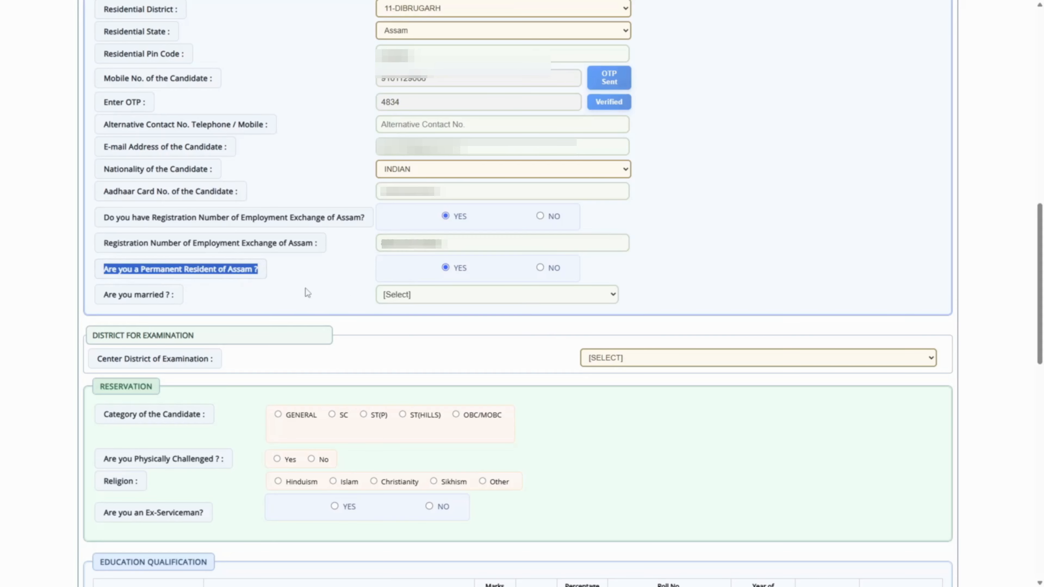
{"action": "left_click", "coordinate": [305, 288]}
{"action": "triple_click", "coordinate": [115, 293]}
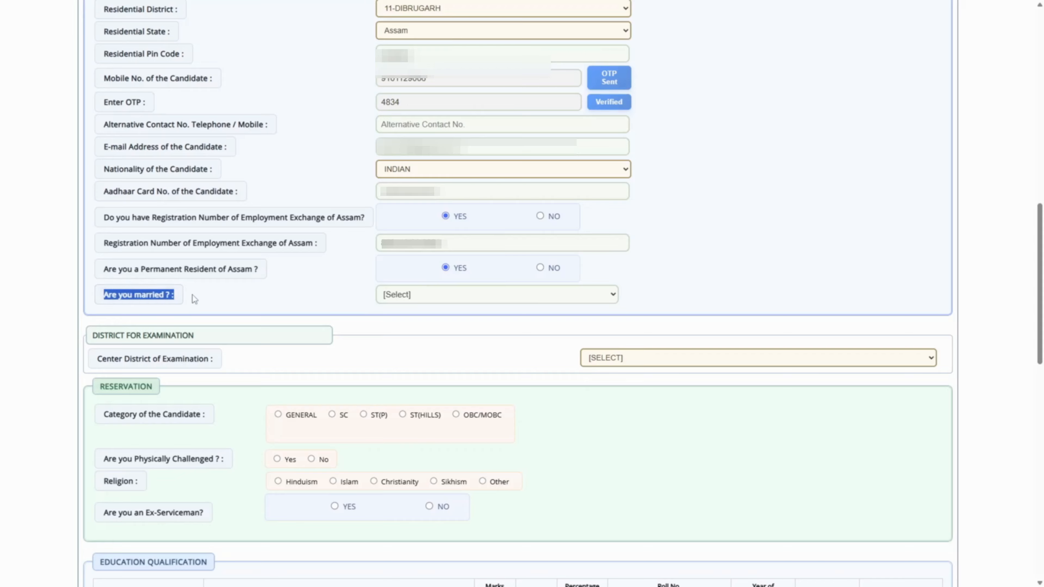
{"action": "left_click", "coordinate": [425, 291]}
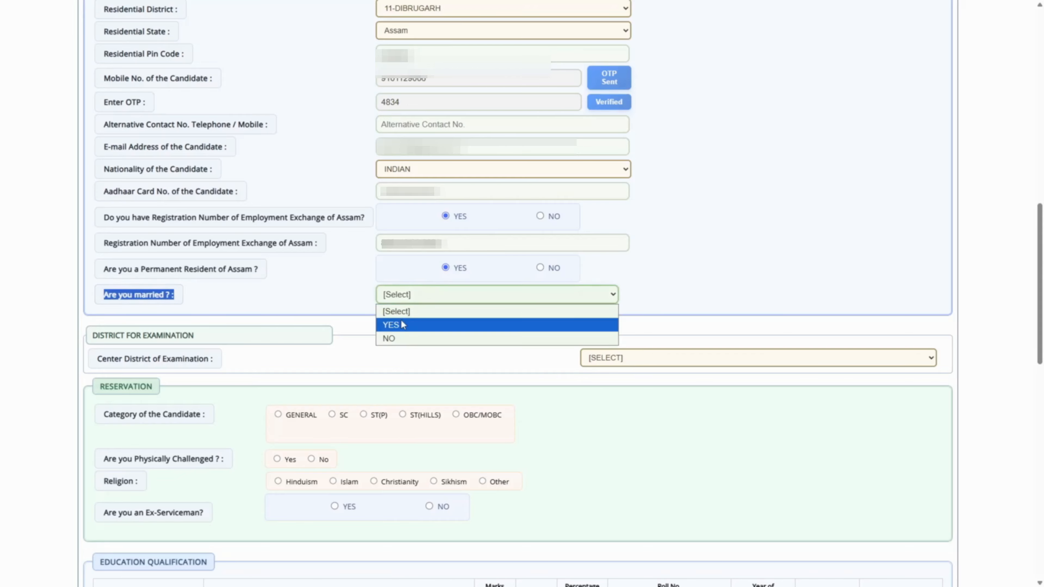
{"action": "left_click", "coordinate": [397, 339]}
{"action": "scroll", "coordinate": [111, 79], "scroll_direction": "down", "scroll_amount": 5}
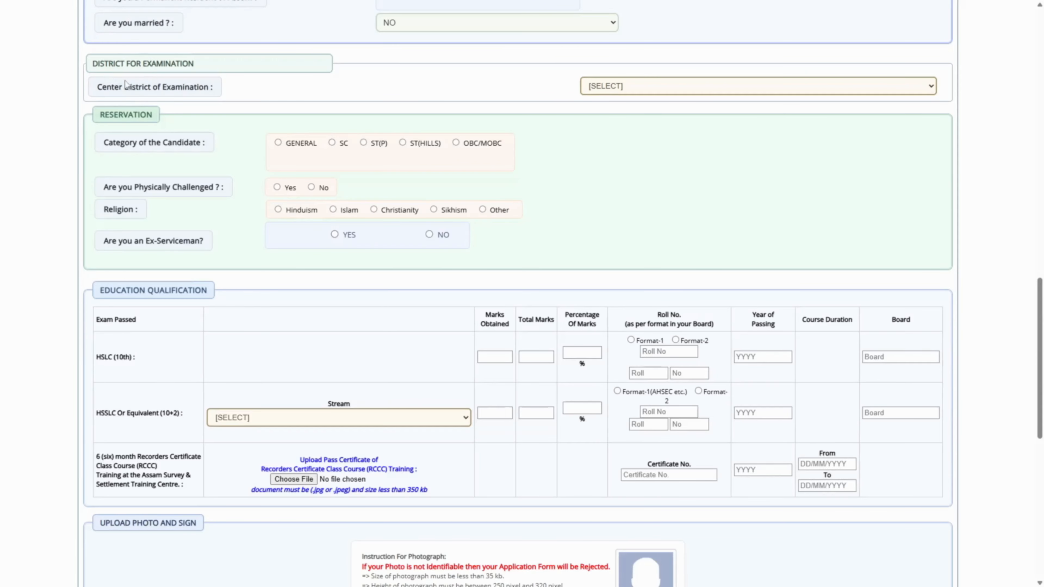
- Choose 01-KAMRUP METRO as the exam centre district
{"action": "left_click_drag", "start_coordinate": [96, 88], "coordinate": [210, 93]}
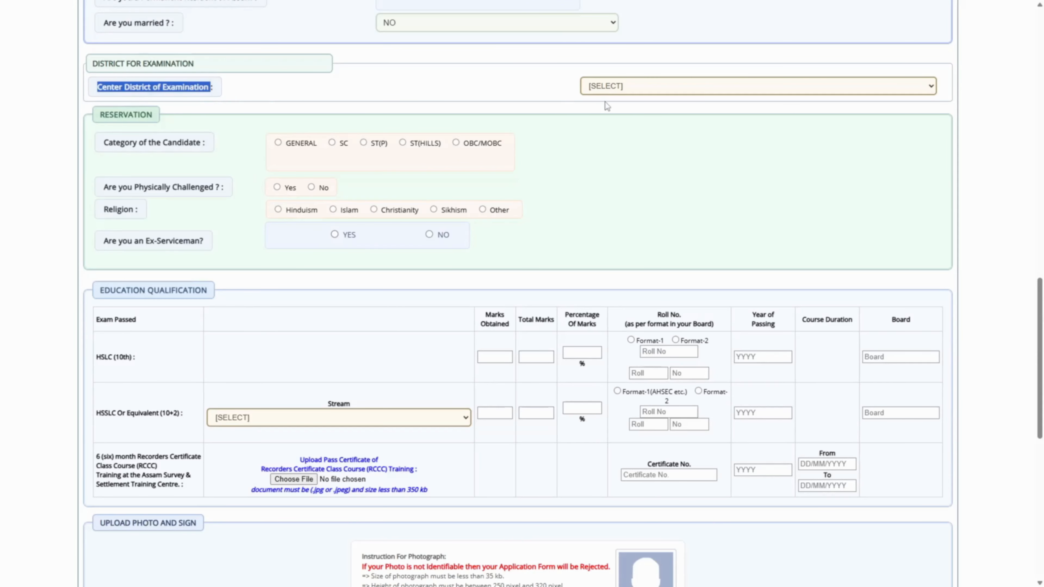
{"action": "left_click", "coordinate": [624, 88]}
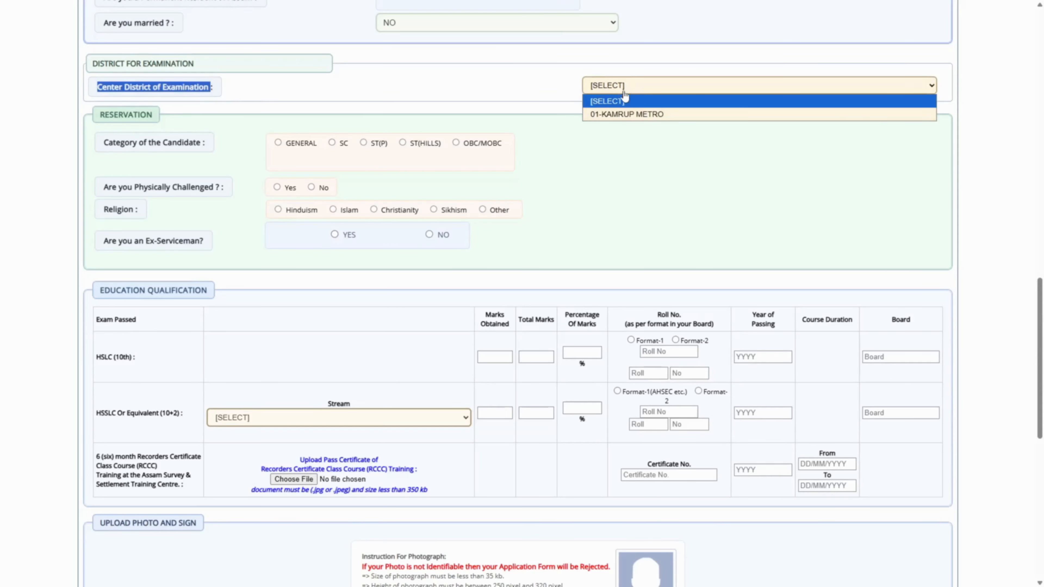
{"action": "left_click", "coordinate": [664, 117]}
{"action": "left_click", "coordinate": [641, 157]}
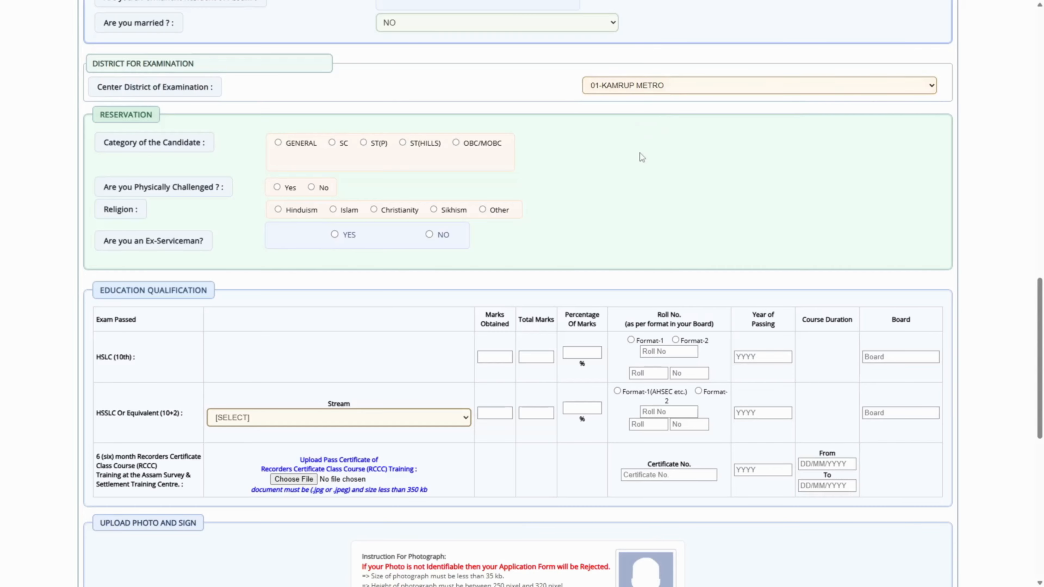
- Set category ST(P), physically challenged No, religion Hinduism, and ex-serviceman NO
{"action": "left_click_drag", "start_coordinate": [101, 145], "coordinate": [221, 148]}
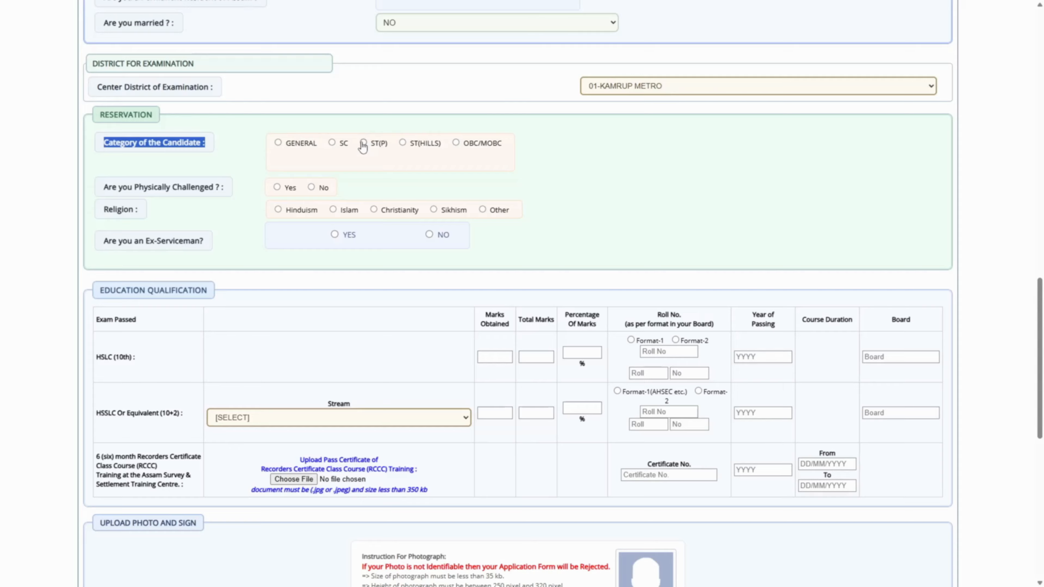
{"action": "left_click", "coordinate": [363, 143]}
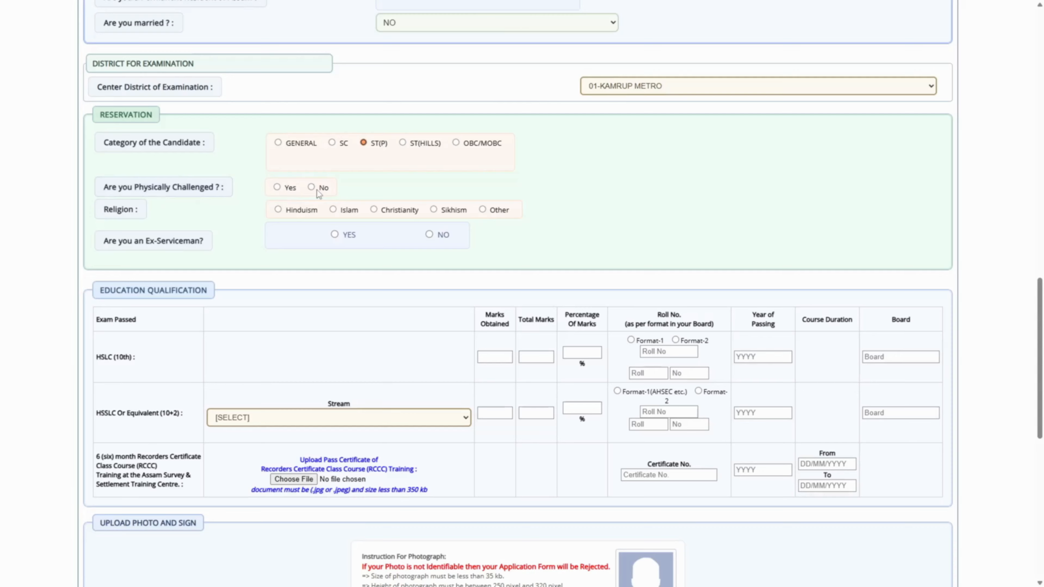
{"action": "left_click", "coordinate": [312, 188]}
{"action": "left_click_drag", "start_coordinate": [107, 215], "coordinate": [147, 218]}
{"action": "left_click", "coordinate": [278, 210]}
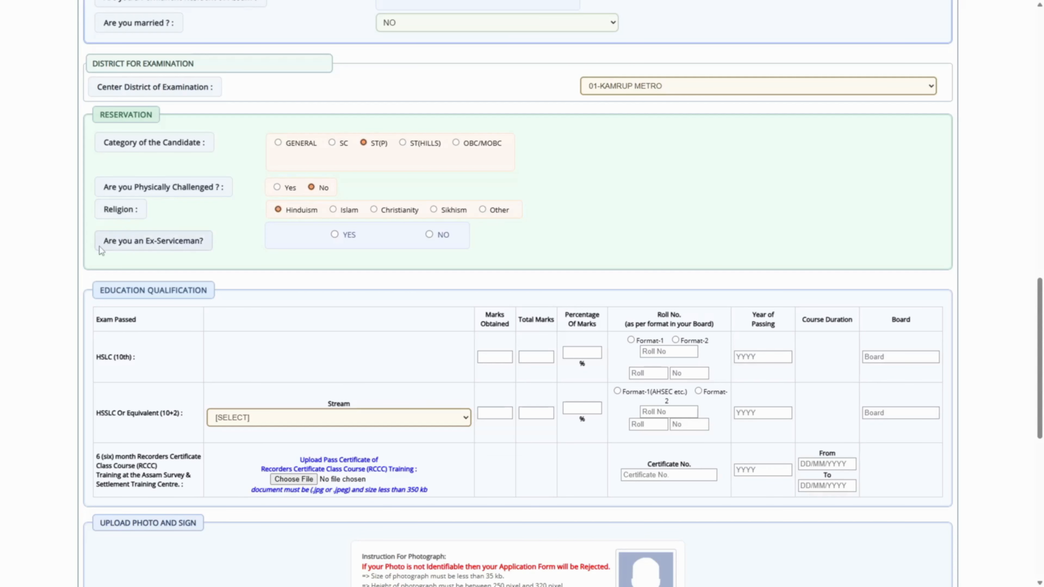
{"action": "left_click_drag", "start_coordinate": [102, 246], "coordinate": [225, 248]}
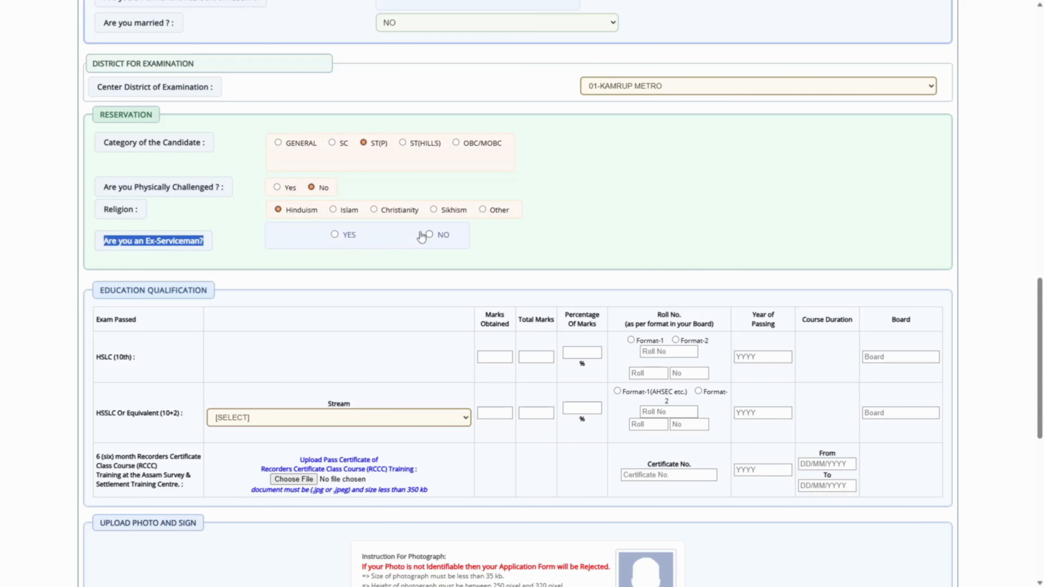
{"action": "left_click", "coordinate": [427, 234]}
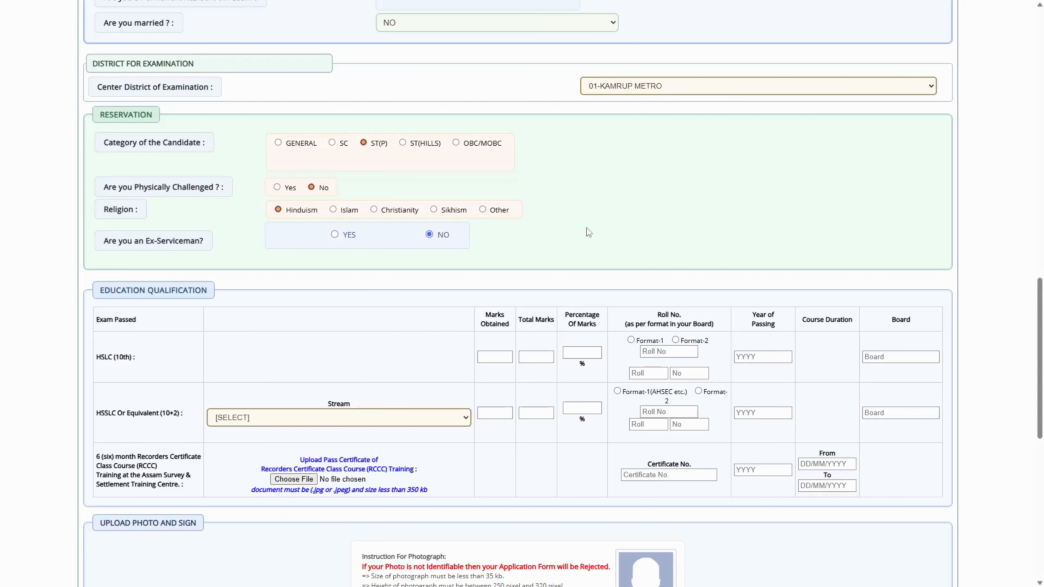
{"action": "scroll", "coordinate": [588, 233], "scroll_direction": "down", "scroll_amount": 6}
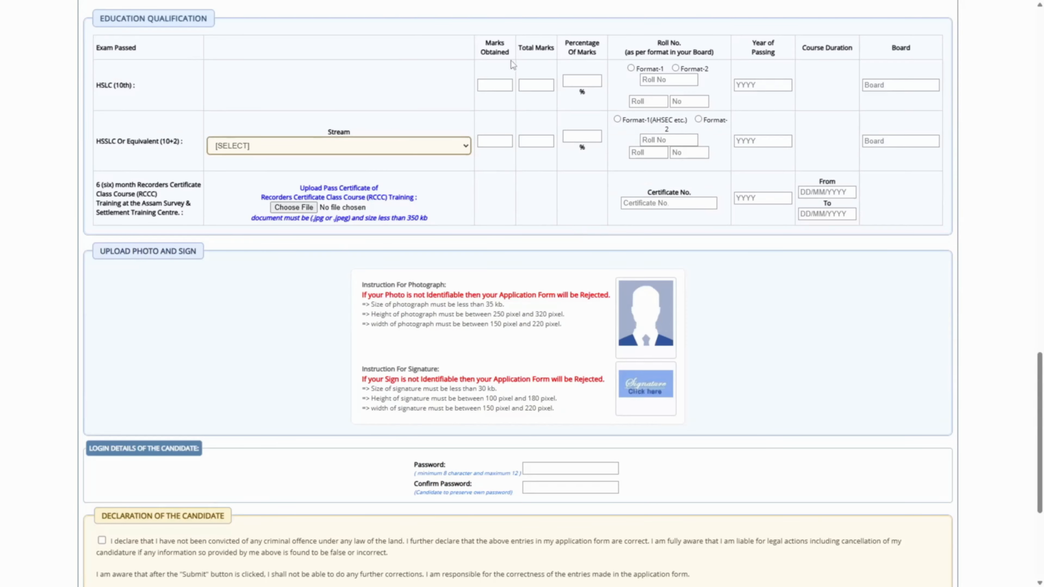
- Enter HSLC marks 365 out of 600, giving 60.83%
{"action": "left_click", "coordinate": [505, 88]}
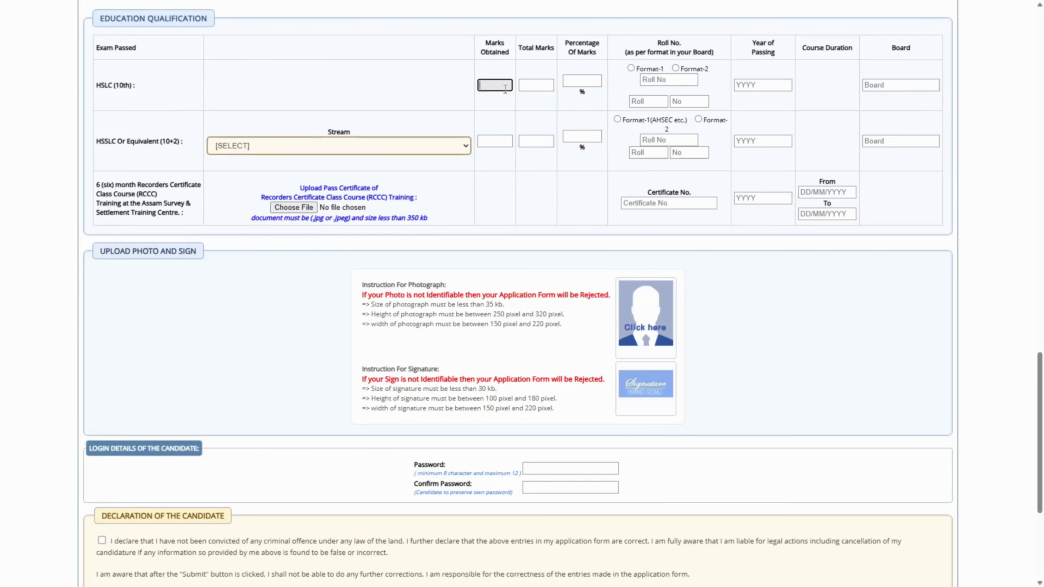
{"action": "type", "text": "365"}
{"action": "key", "text": "Tab"}
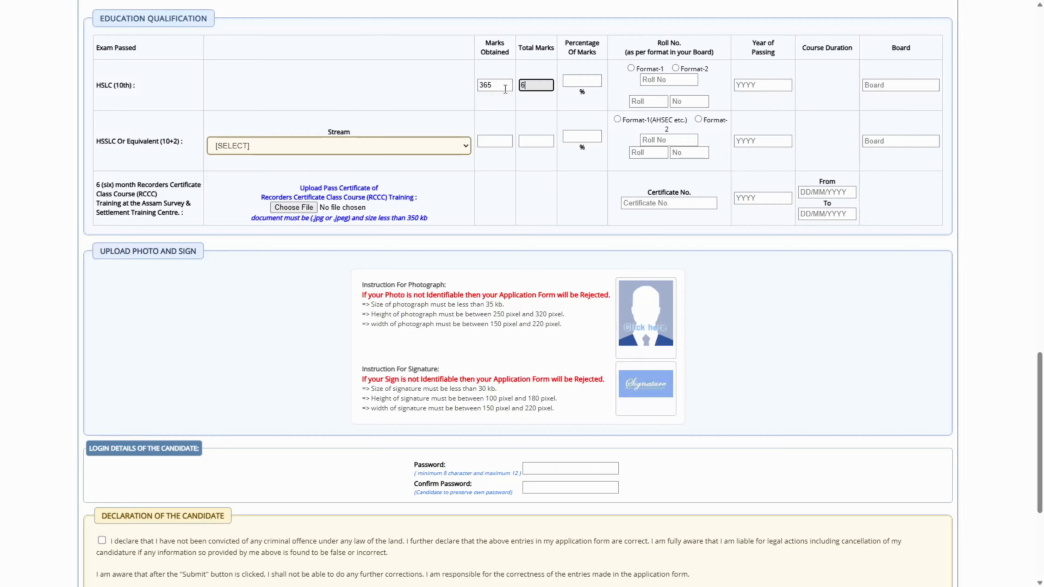
{"action": "type", "text": "600"}
{"action": "key", "text": "Tab"}
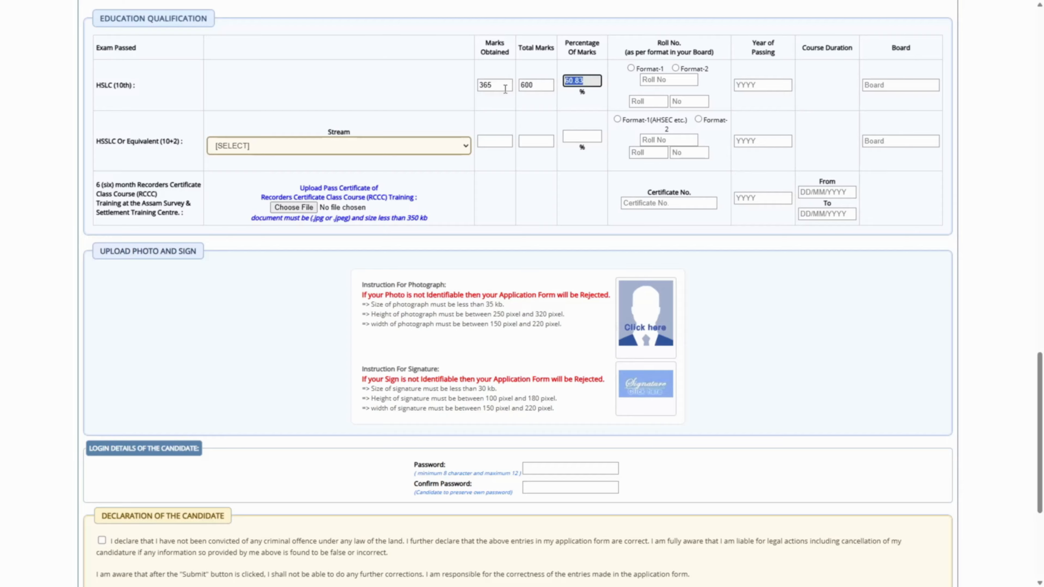
{"action": "left_click", "coordinate": [437, 72]}
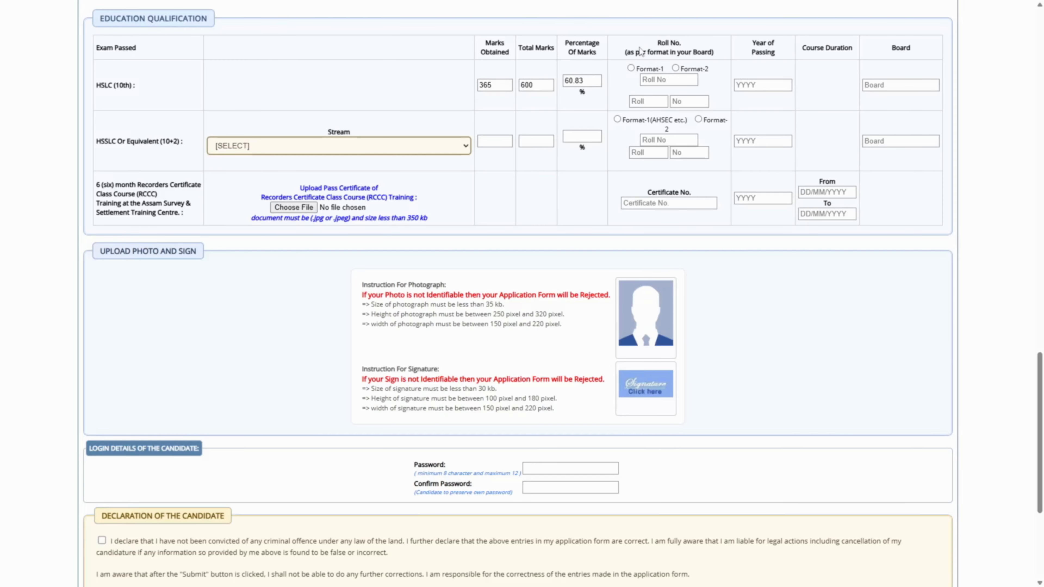
- Use the Format-1 layout and enter the HSLC roll number
{"action": "left_click", "coordinate": [631, 68]}
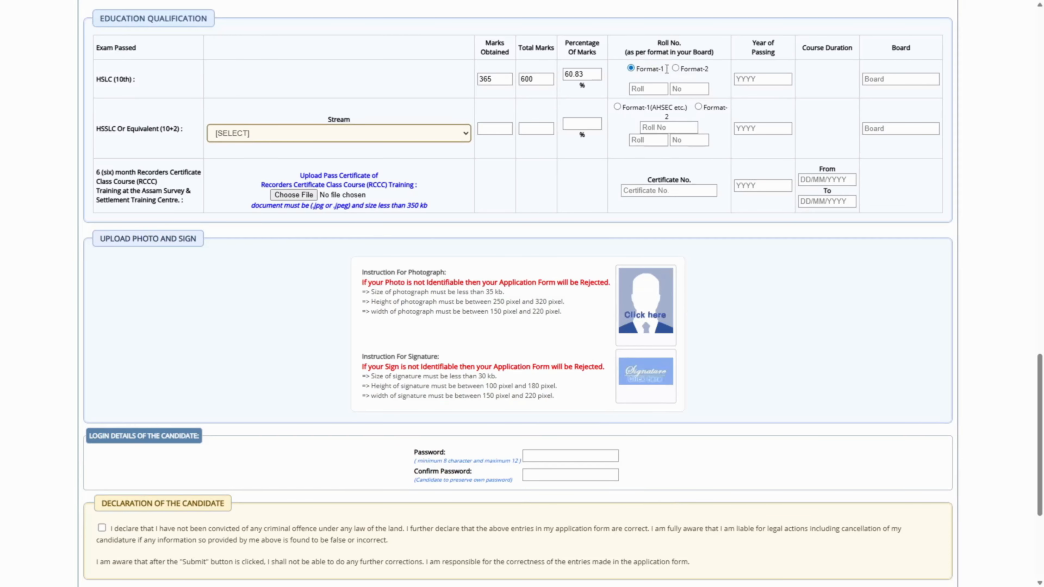
{"action": "left_click", "coordinate": [676, 69]}
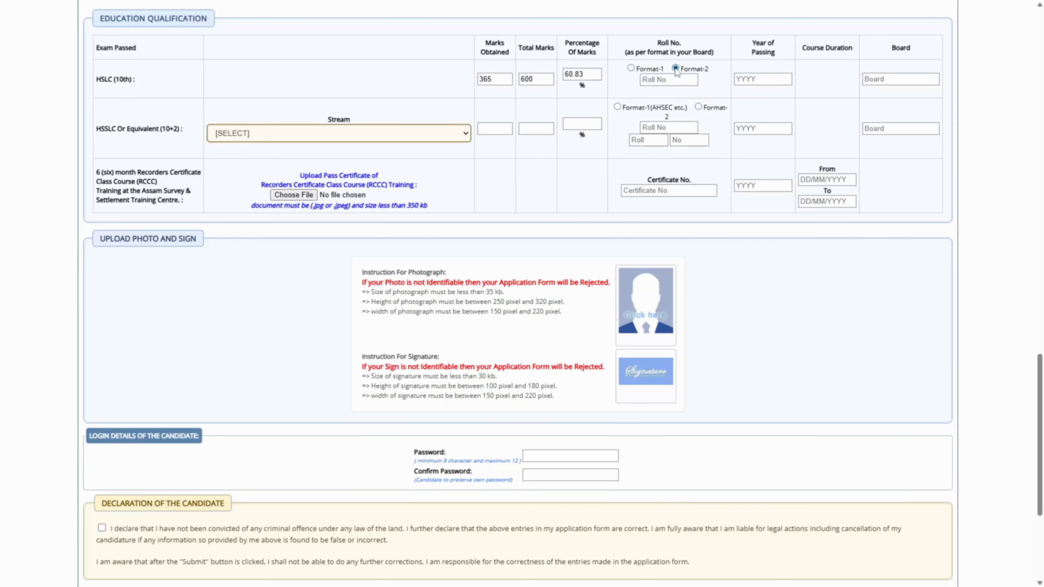
{"action": "left_click", "coordinate": [632, 69]}
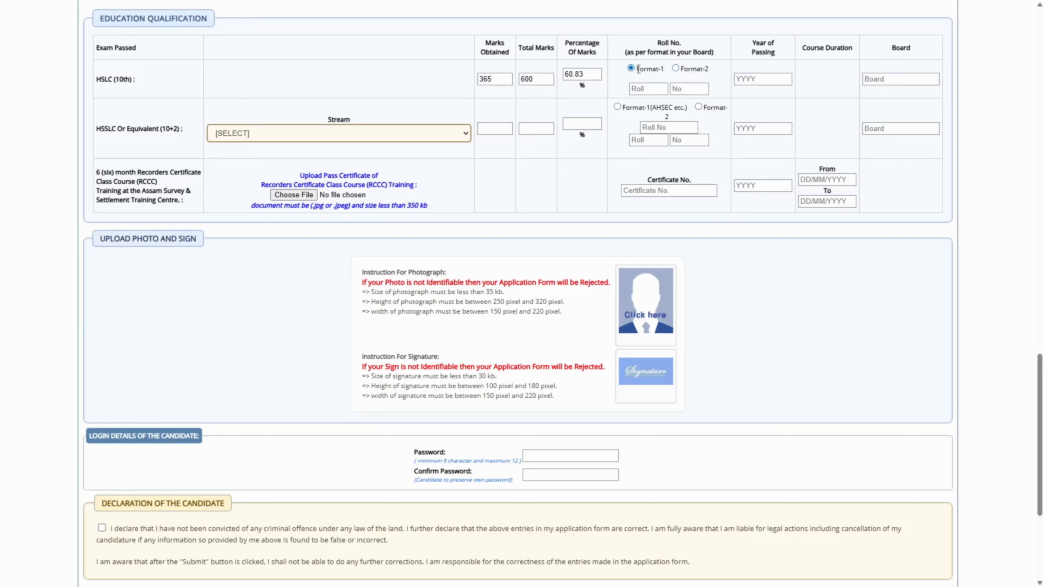
{"action": "left_click", "coordinate": [650, 89]}
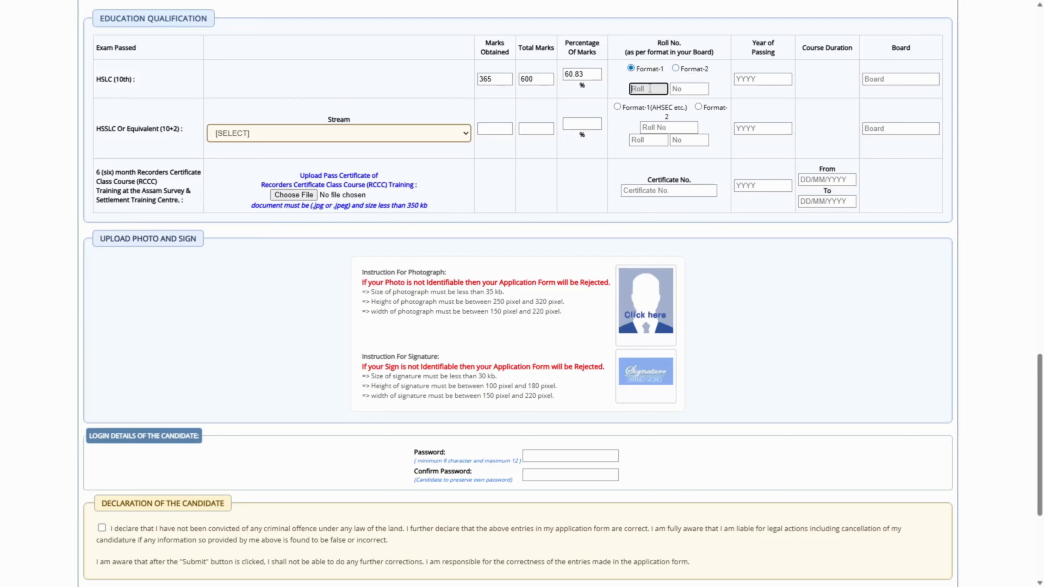
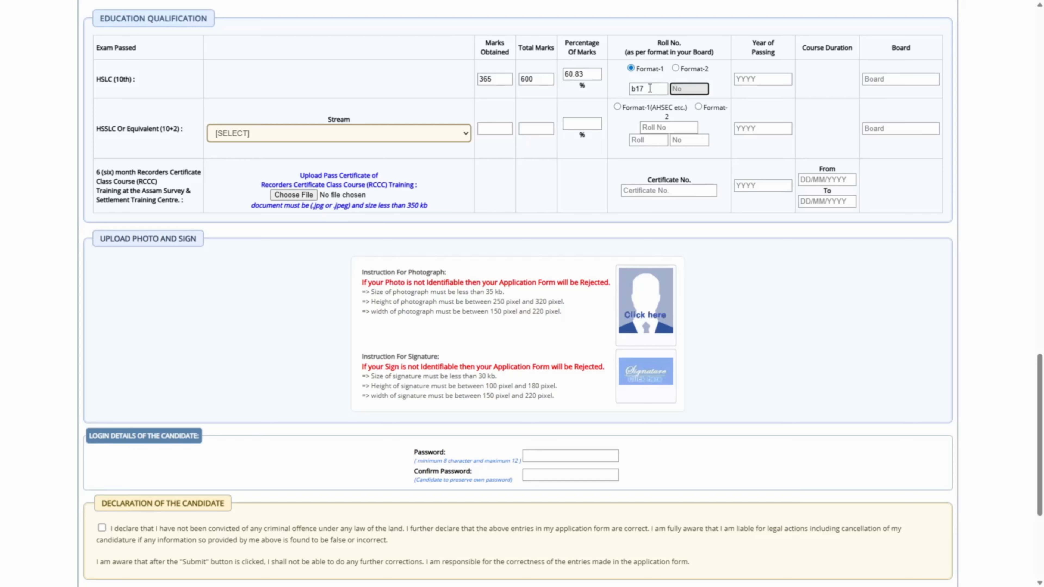
{"action": "left_click", "coordinate": [790, 98]}
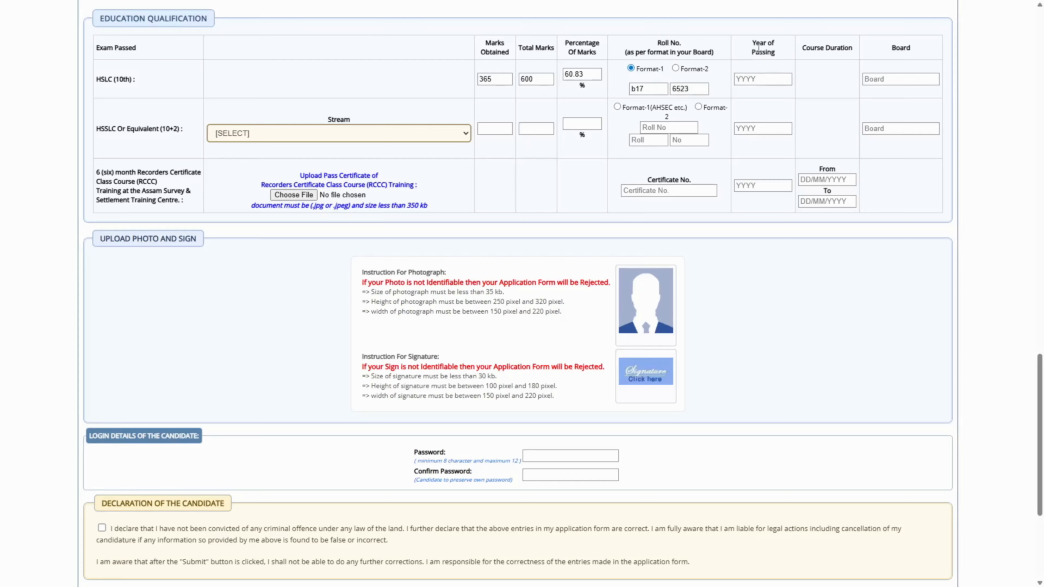
- Set the HSLC passing year to 2016 and the board to SEBA
{"action": "left_click", "coordinate": [748, 79]}
{"action": "type", "text": "2016"}
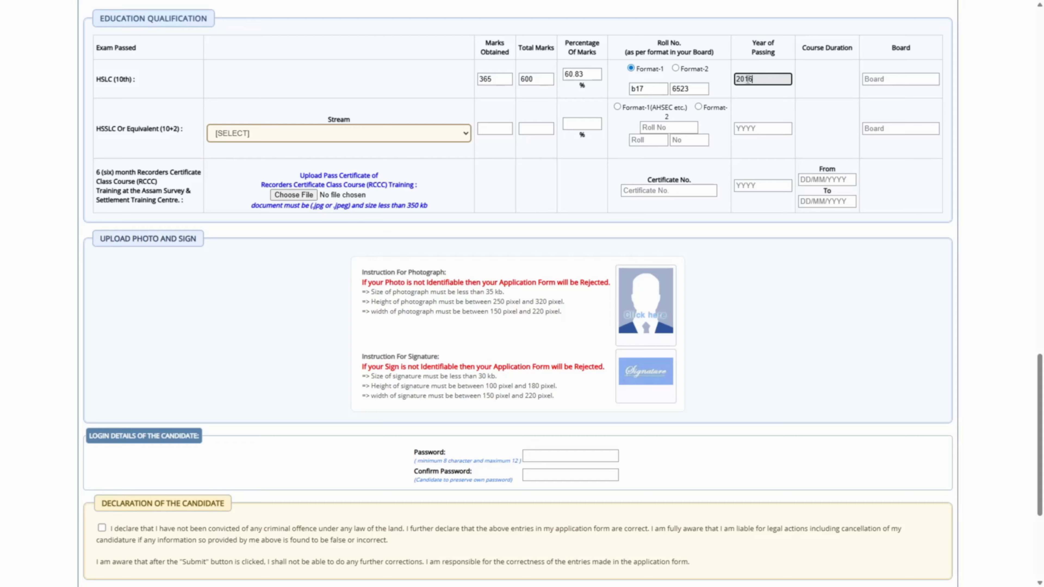
{"action": "left_click", "coordinate": [894, 78]}
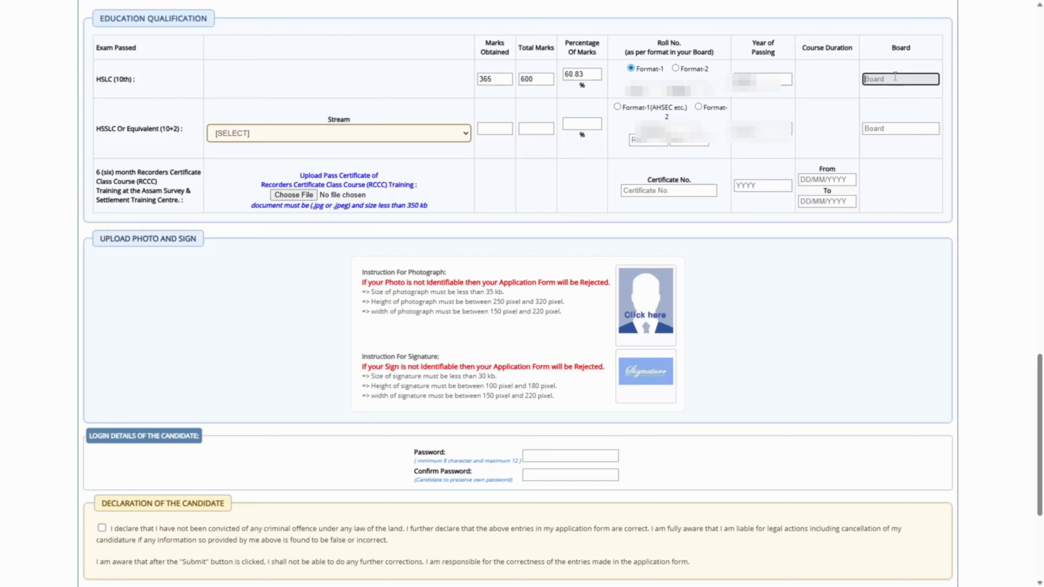
{"action": "type", "text": "SEBA"}
{"action": "left_click", "coordinate": [854, 110]}
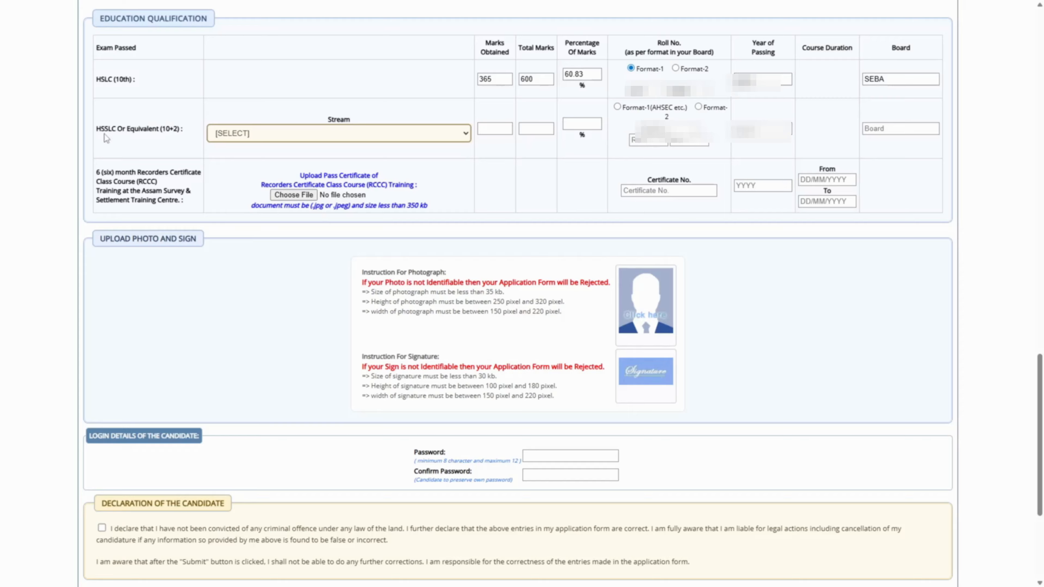
{"action": "left_click_drag", "start_coordinate": [94, 131], "coordinate": [178, 130]}
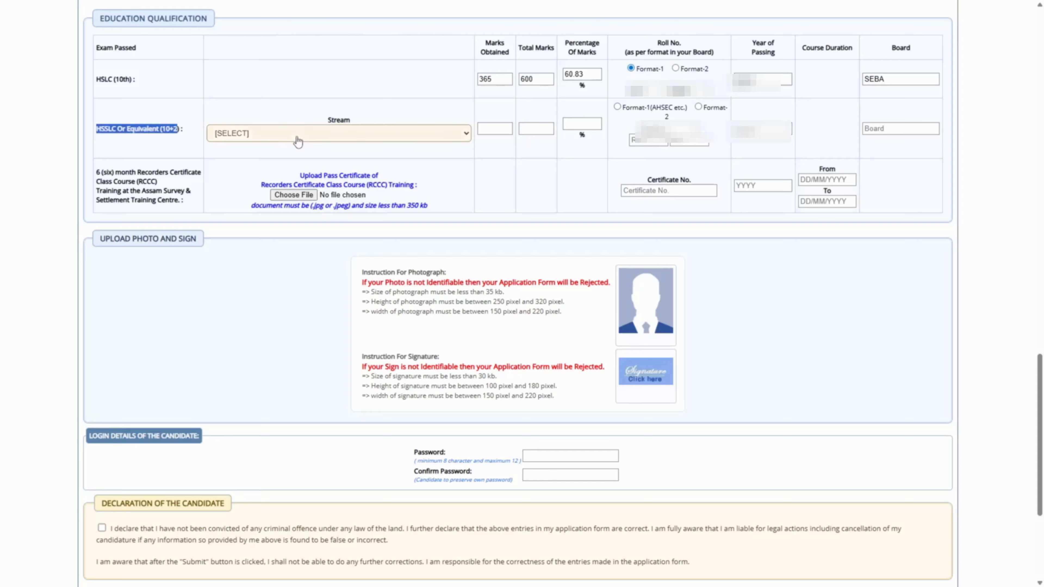
- Choose 1 - ARTS as the HSSLC stream and enter 360 of 500 marks
{"action": "left_click", "coordinate": [298, 135]}
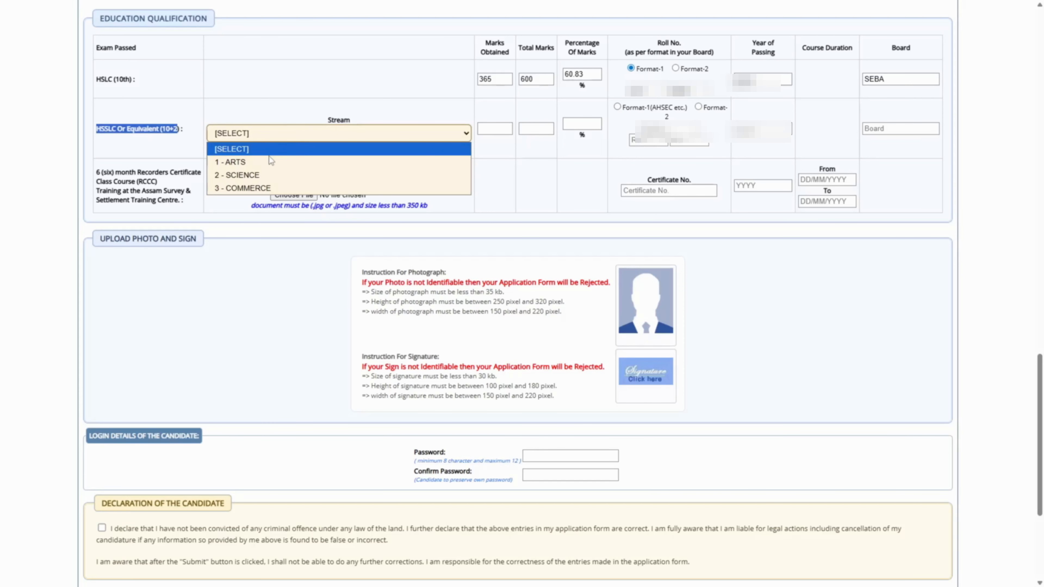
{"action": "left_click", "coordinate": [271, 161]}
{"action": "left_click", "coordinate": [505, 149]}
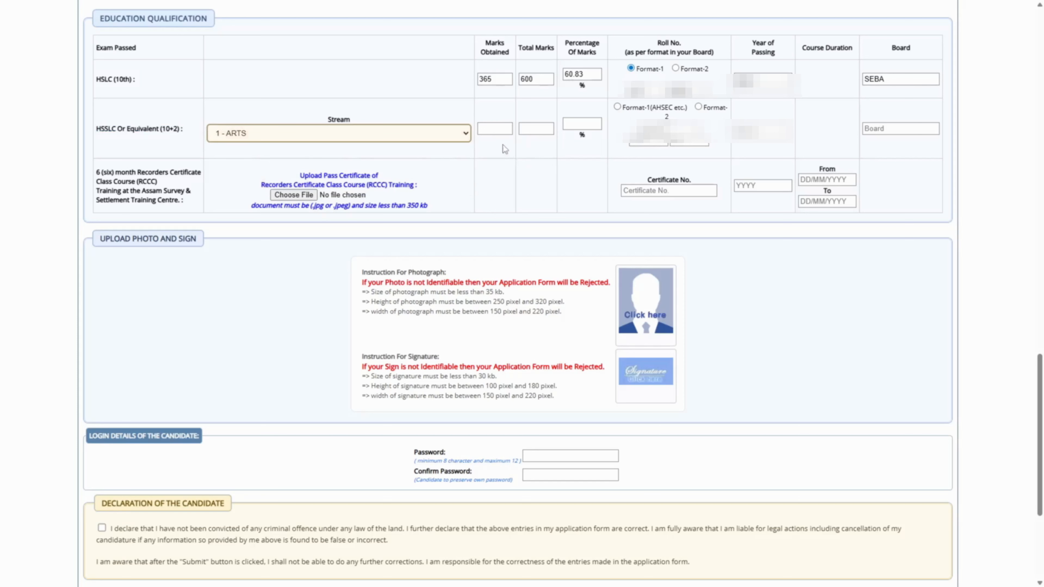
{"action": "left_click", "coordinate": [493, 128]}
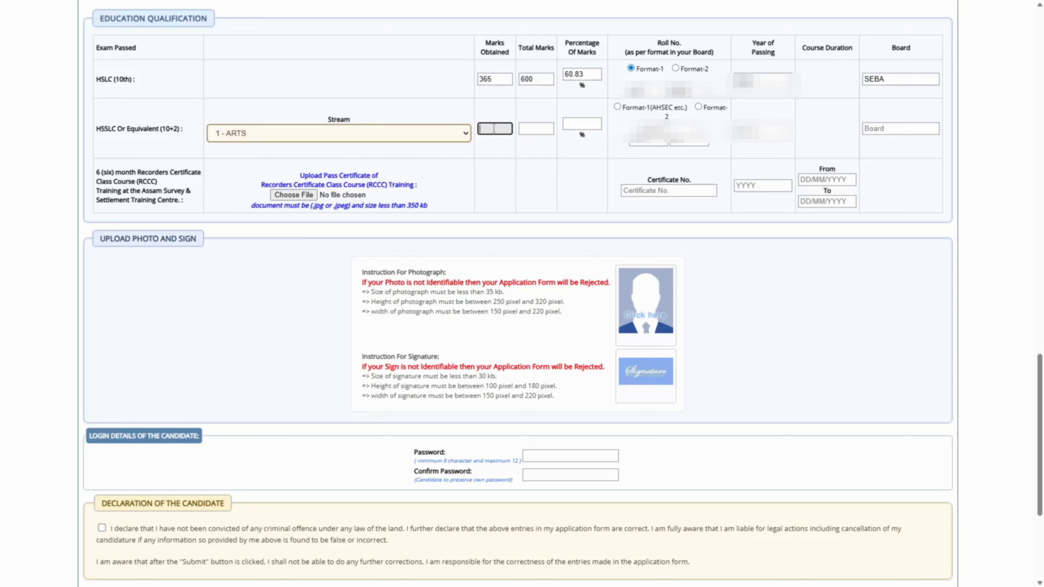
{"action": "type", "text": "360"}
{"action": "key", "text": "Tab"}
{"action": "type", "text": "500"}
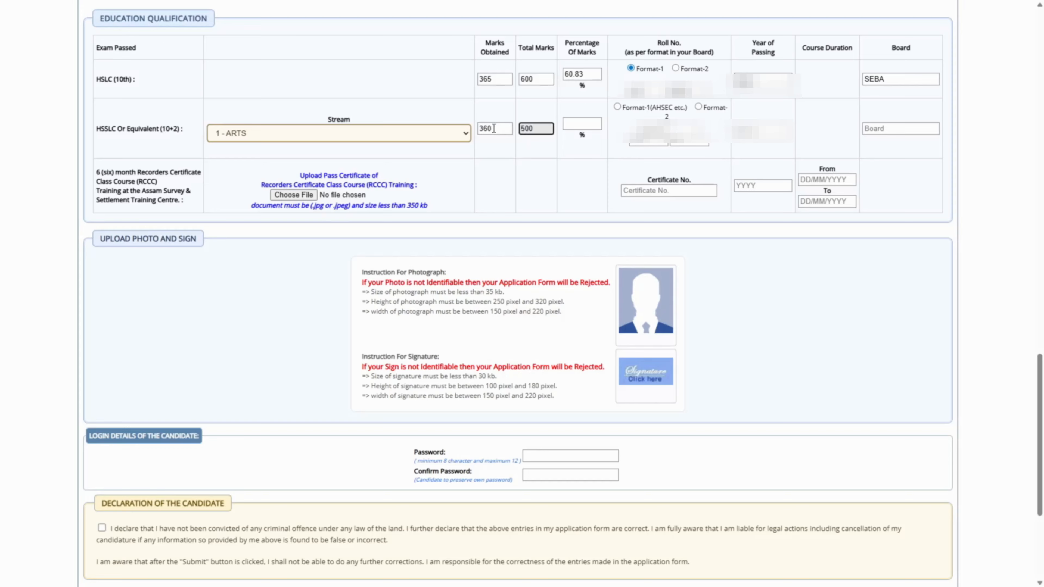
{"action": "left_click", "coordinate": [570, 182]}
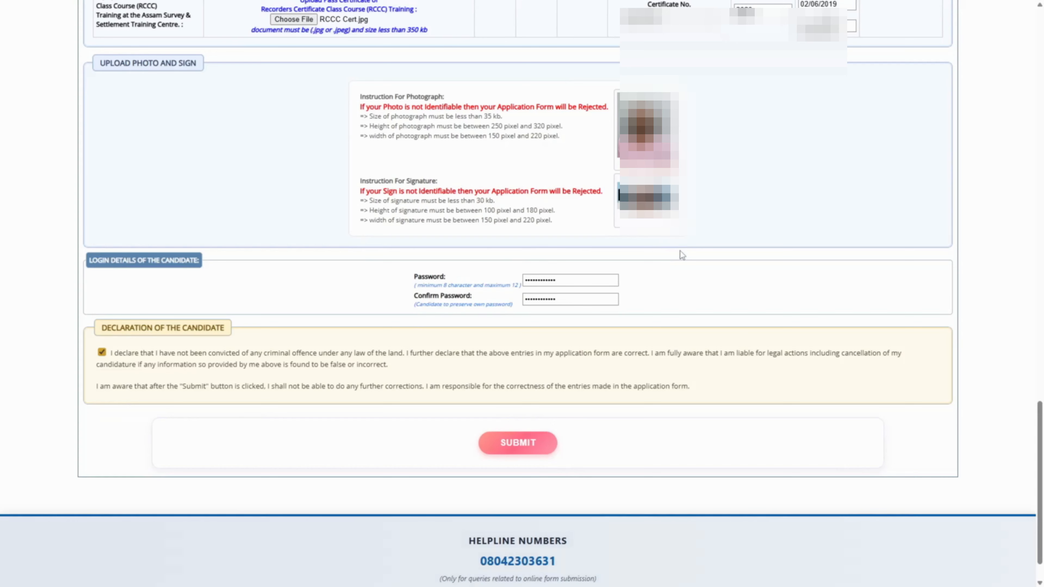
- Submit the completed application and confirm, opening the Registration Report
{"action": "left_click", "coordinate": [524, 448]}
{"action": "left_click", "coordinate": [570, 79]}
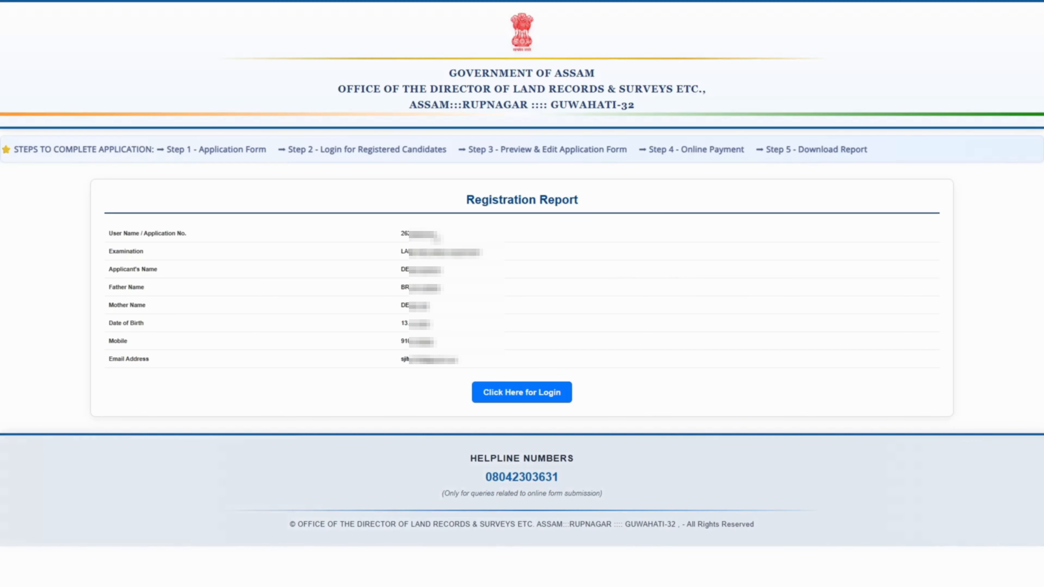
- Copy the new application number and sign in on the candidate login page with the account password
{"action": "left_click_drag", "start_coordinate": [437, 237], "coordinate": [399, 237]}
{"action": "right_click", "coordinate": [406, 232]}
{"action": "left_click", "coordinate": [424, 242]}
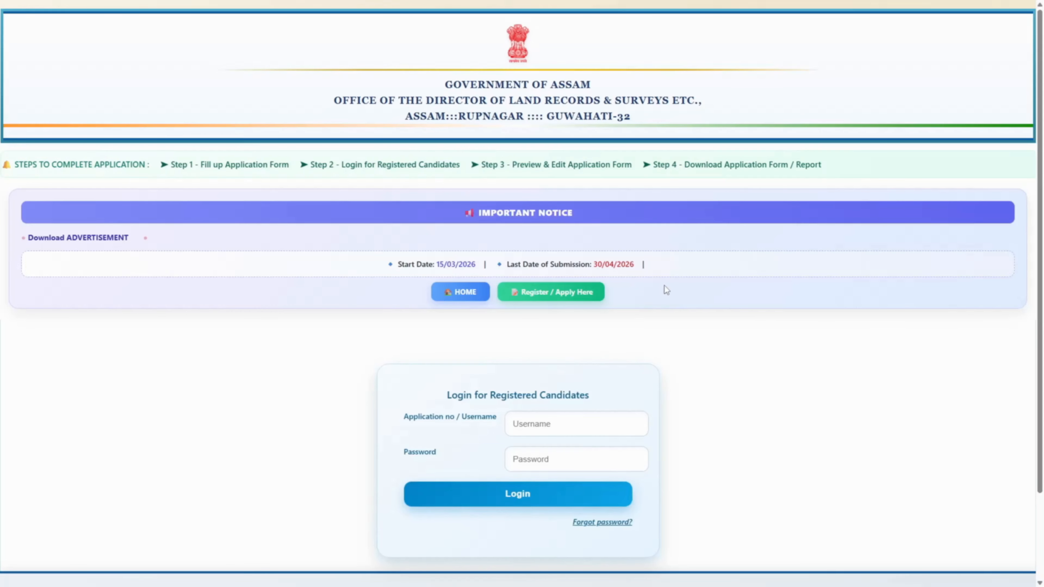
{"action": "scroll", "coordinate": [662, 304], "scroll_direction": "down", "scroll_amount": 3}
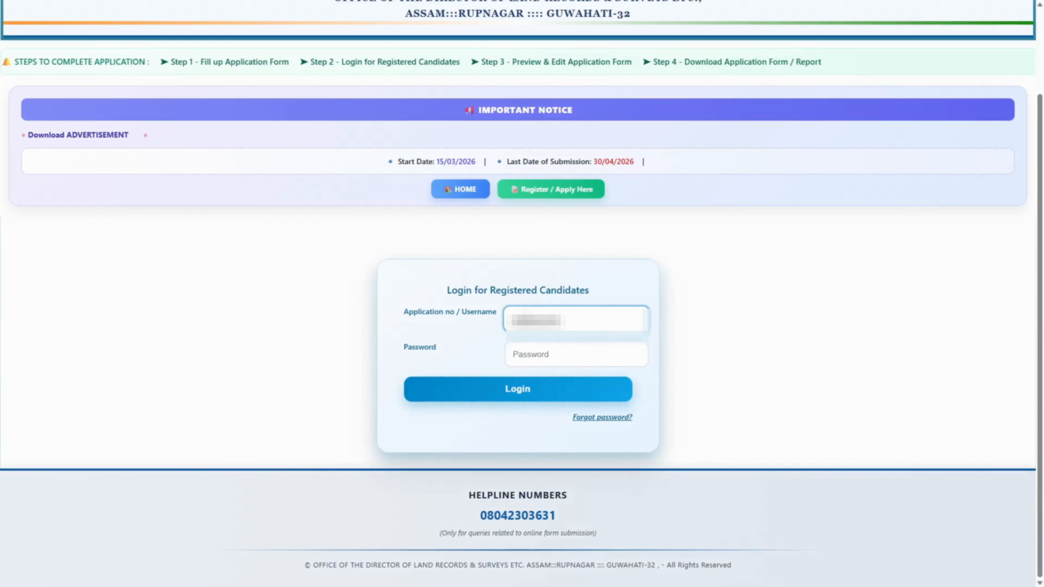
{"action": "left_click", "coordinate": [547, 354]}
{"action": "type", "text": "••••••••"}
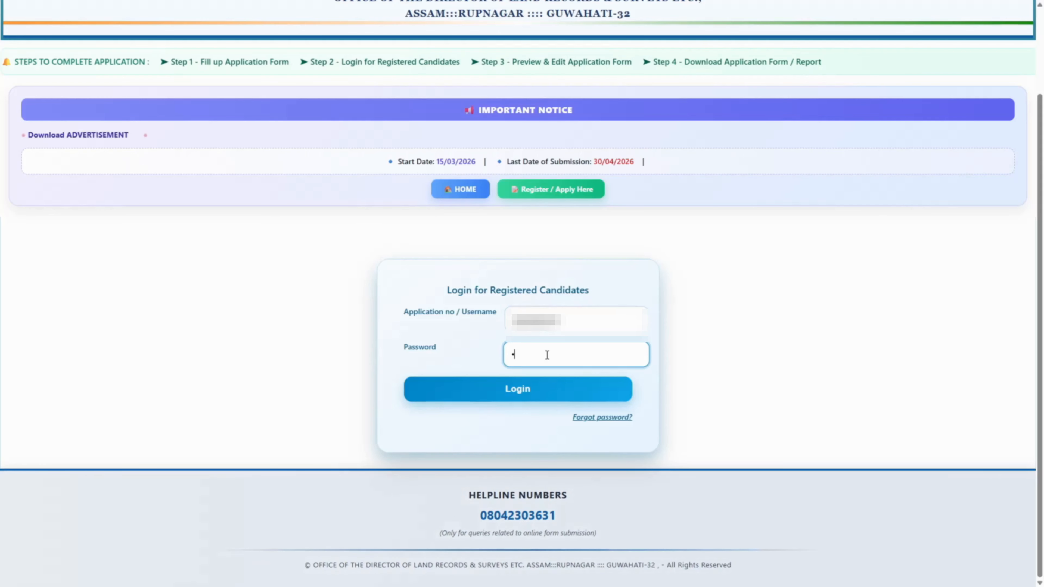
{"action": "type", "text": "•"}
{"action": "key", "text": "Return"}
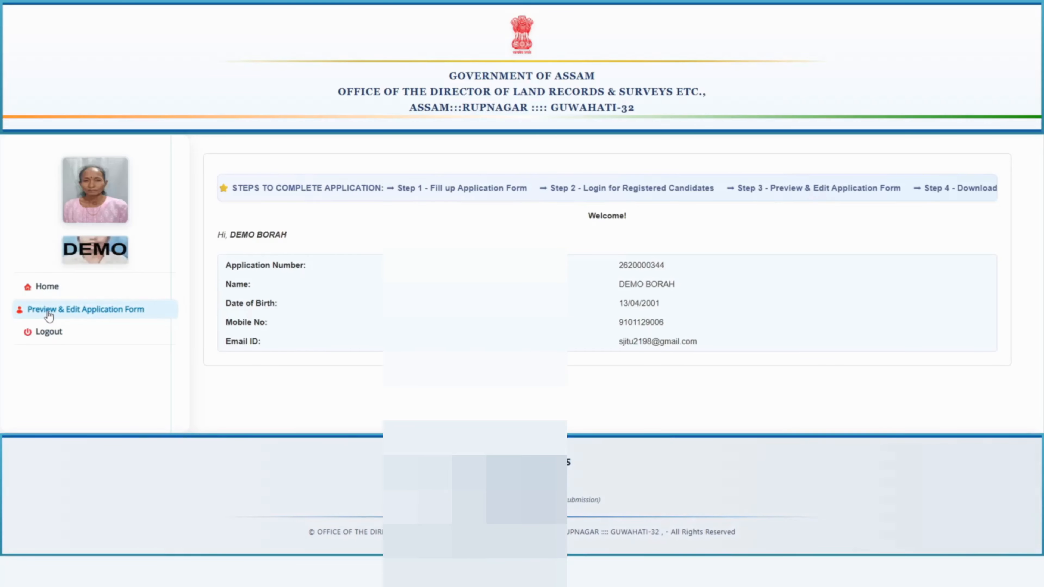
- Open the application preview, tick the candidate declaration, and try FINAL SUBMIT, backing out of the prompt
{"action": "left_click", "coordinate": [82, 312]}
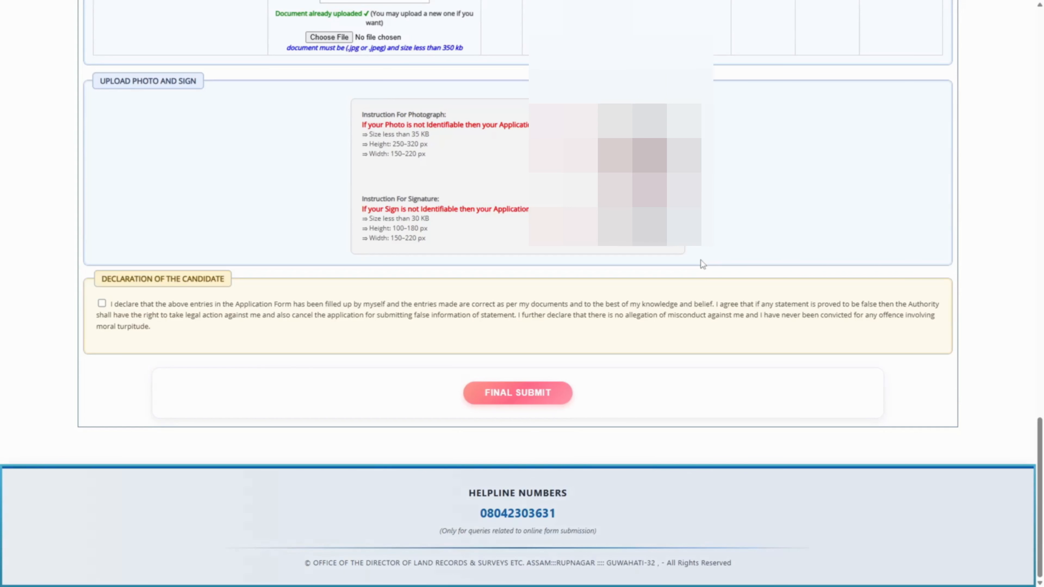
{"action": "left_click", "coordinate": [102, 304]}
{"action": "left_click", "coordinate": [518, 392]}
{"action": "left_click", "coordinate": [576, 103]}
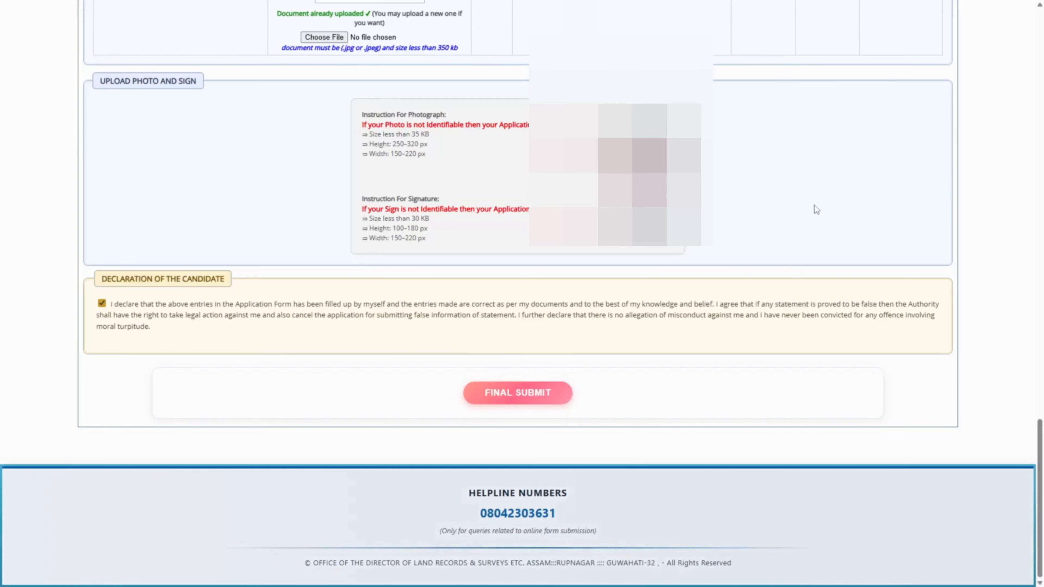
- Final-submit the application again, confirm it, and acknowledge the profile-updated message
{"action": "left_click", "coordinate": [507, 393]}
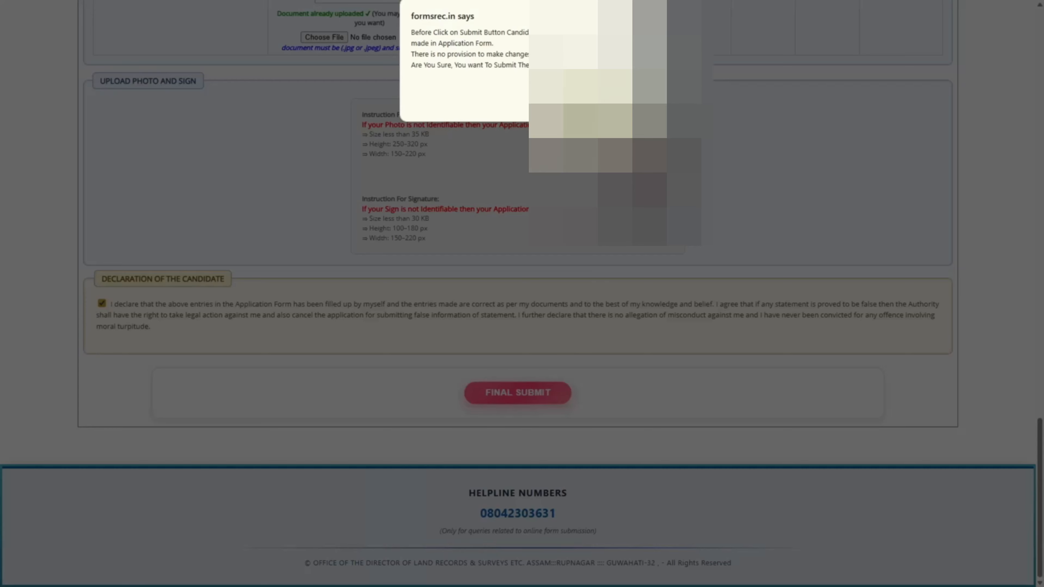
{"action": "left_click", "coordinate": [577, 103]}
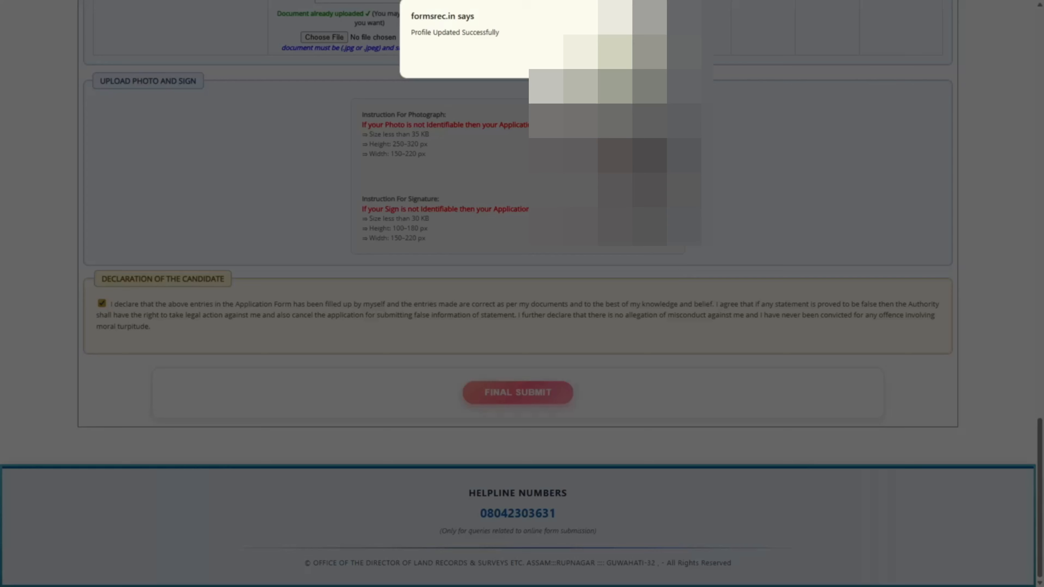
{"action": "left_click", "coordinate": [615, 60]}
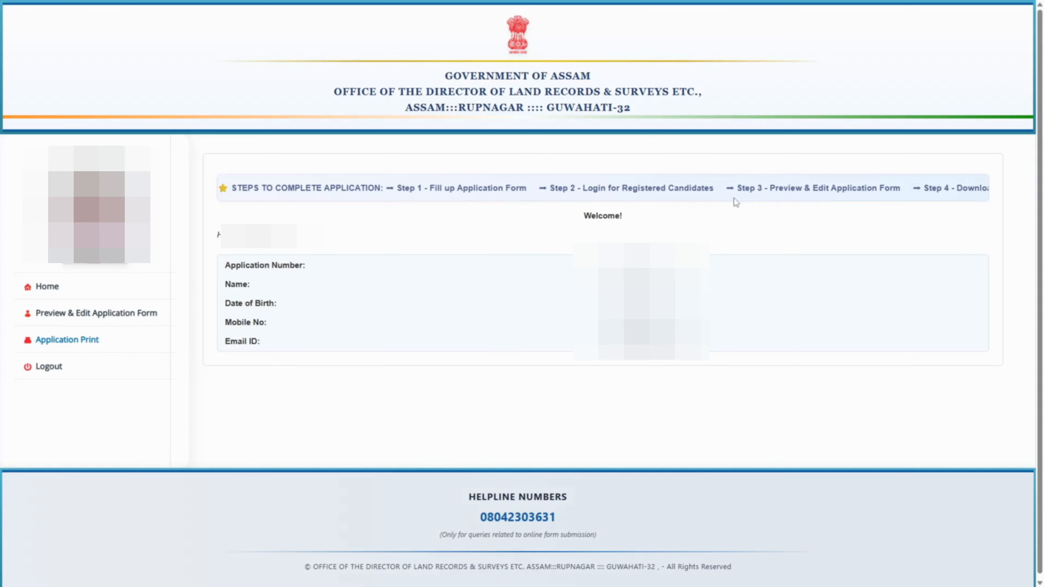
- Open the Application Print page, showing a 2-sheet preview for the Canon G2010 series printer
{"action": "left_click", "coordinate": [67, 339]}
{"action": "scroll", "coordinate": [419, 230], "scroll_direction": "down", "scroll_amount": 10}
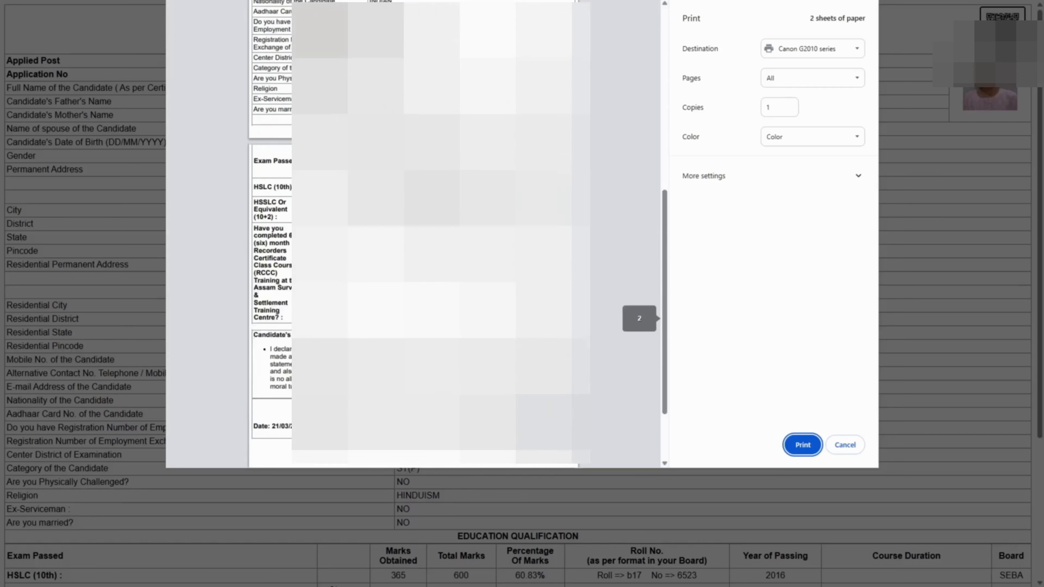
{"action": "scroll", "coordinate": [413, 233], "scroll_direction": "up", "scroll_amount": 10}
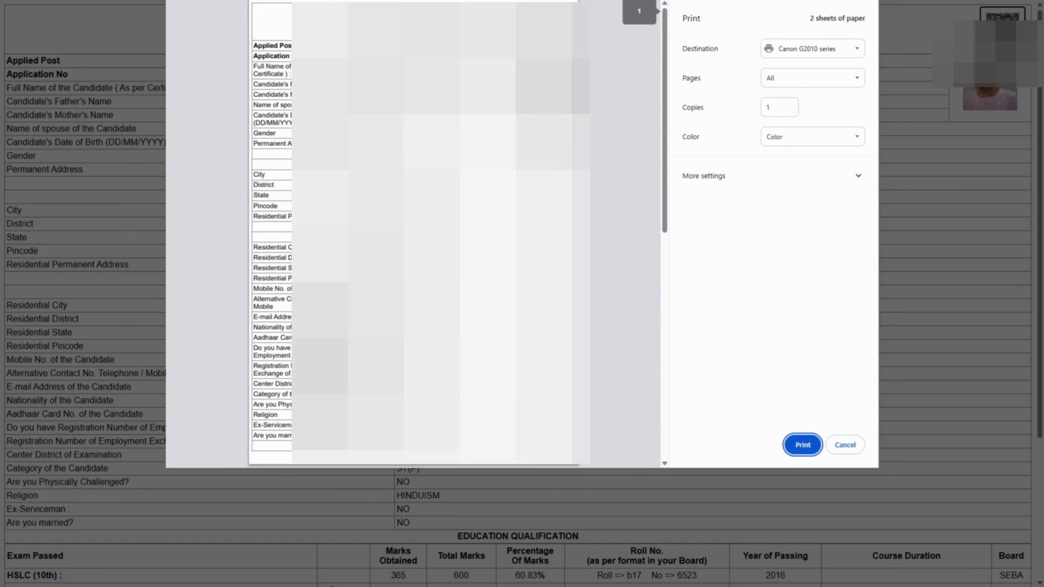